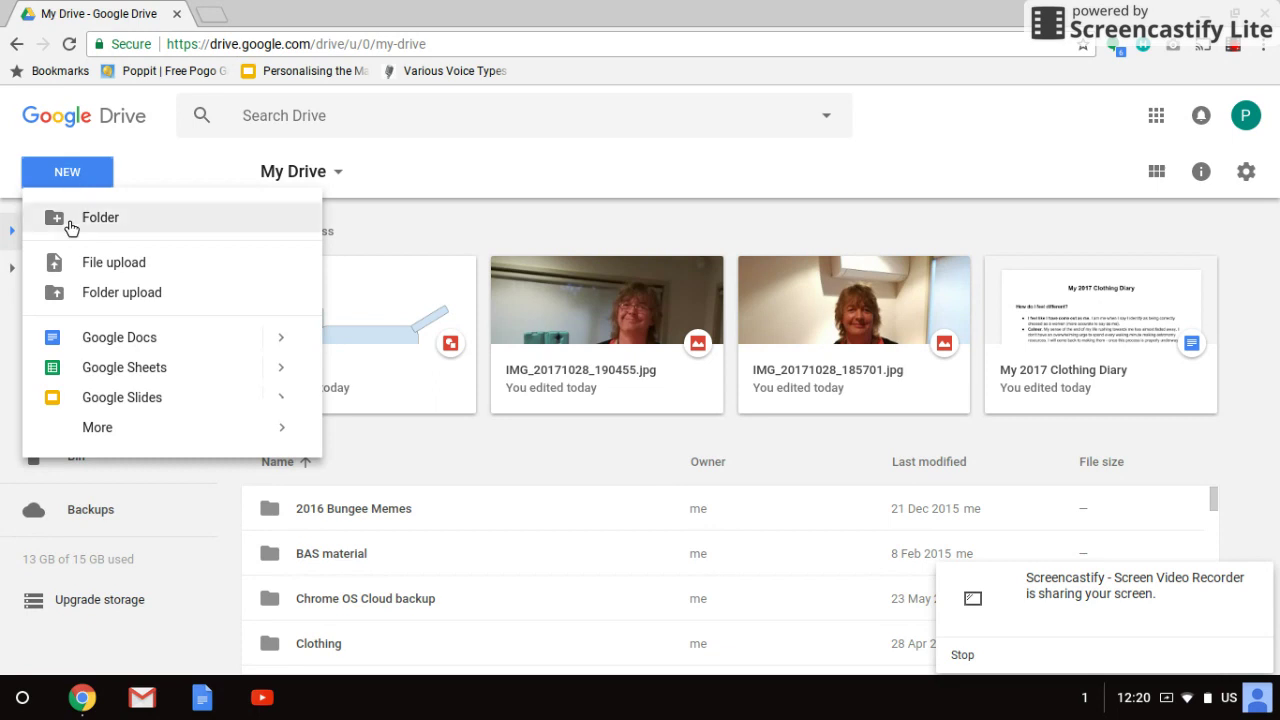
Create a new Google Drawings file from Drive and rename it "My dog".
mouse_move(126, 431)
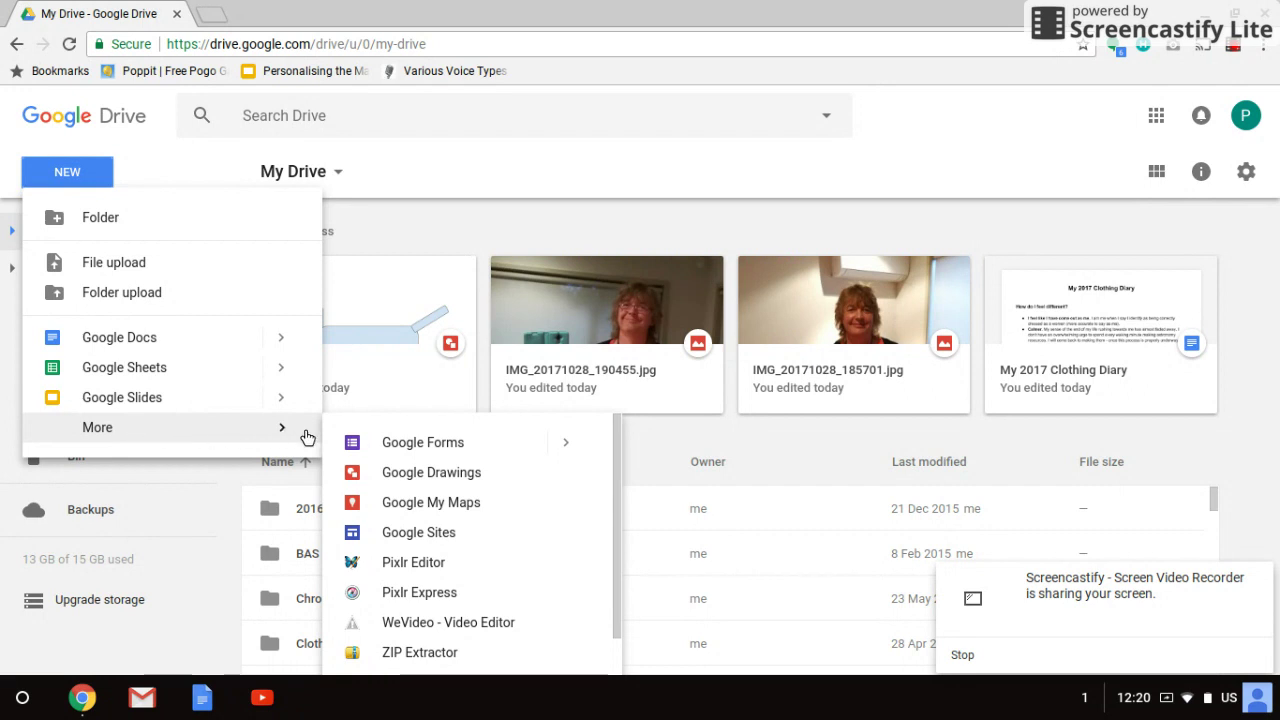
click(476, 480)
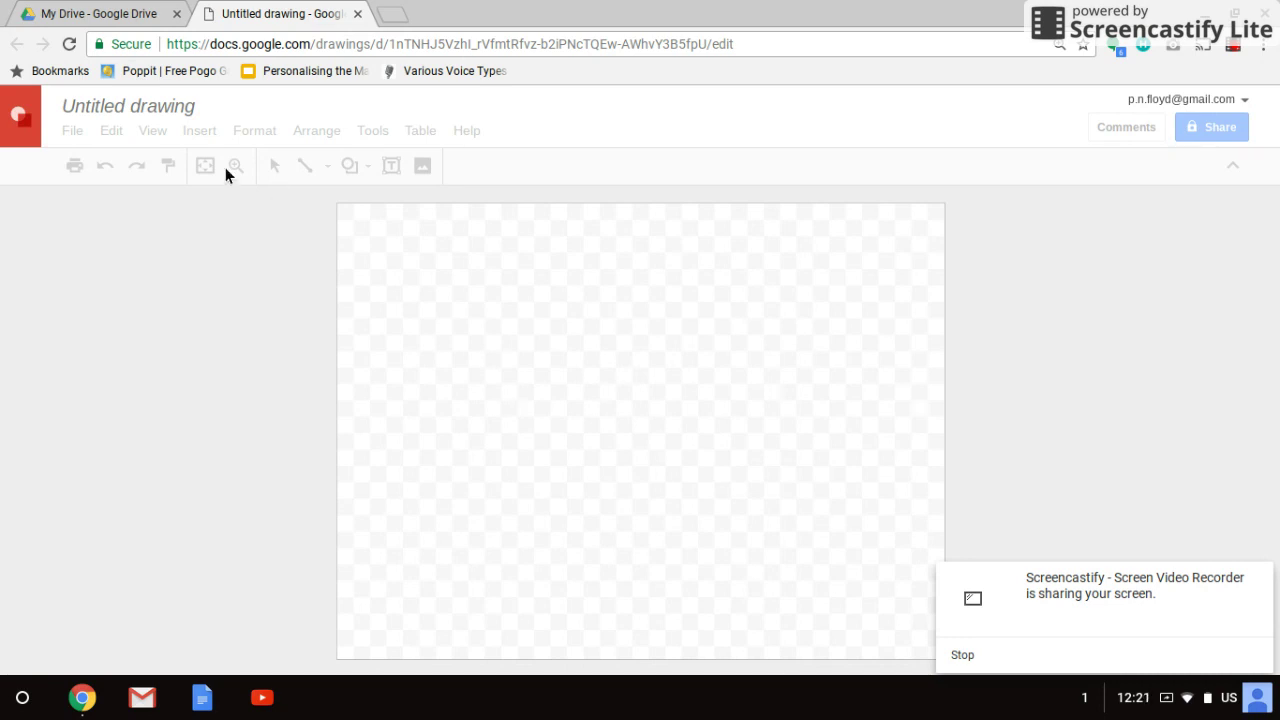
click(115, 106)
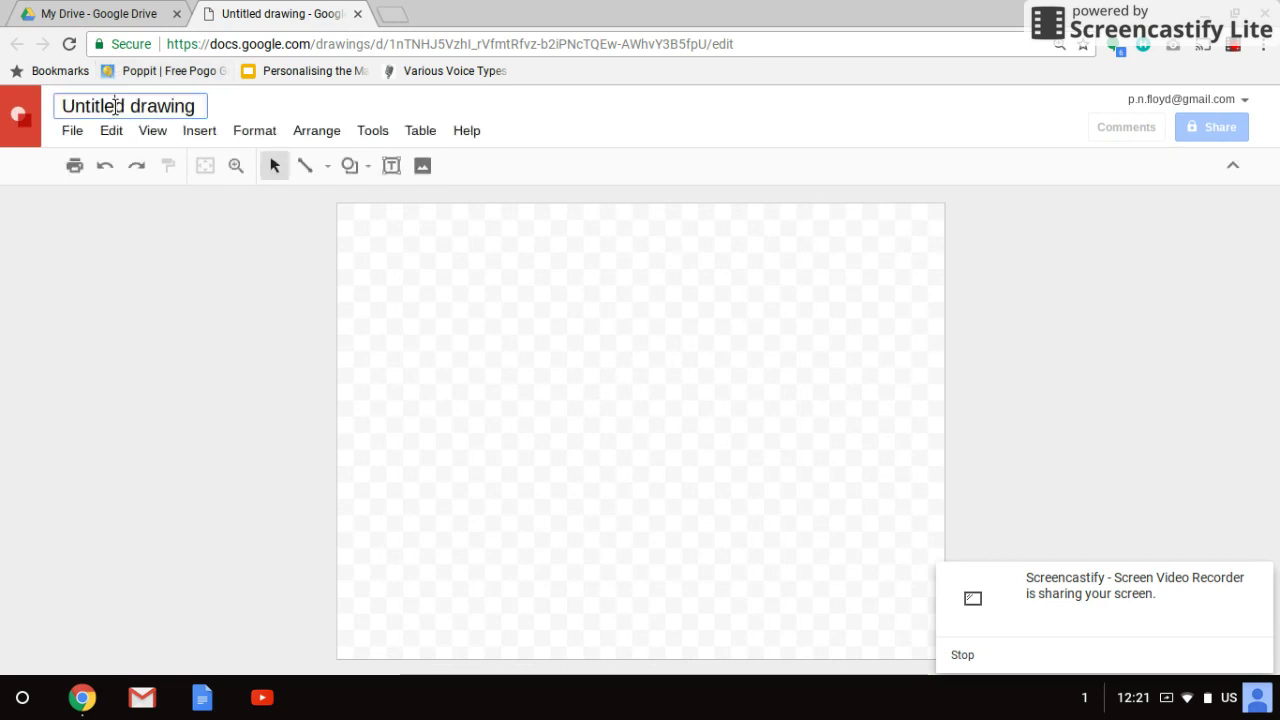
click(199, 106)
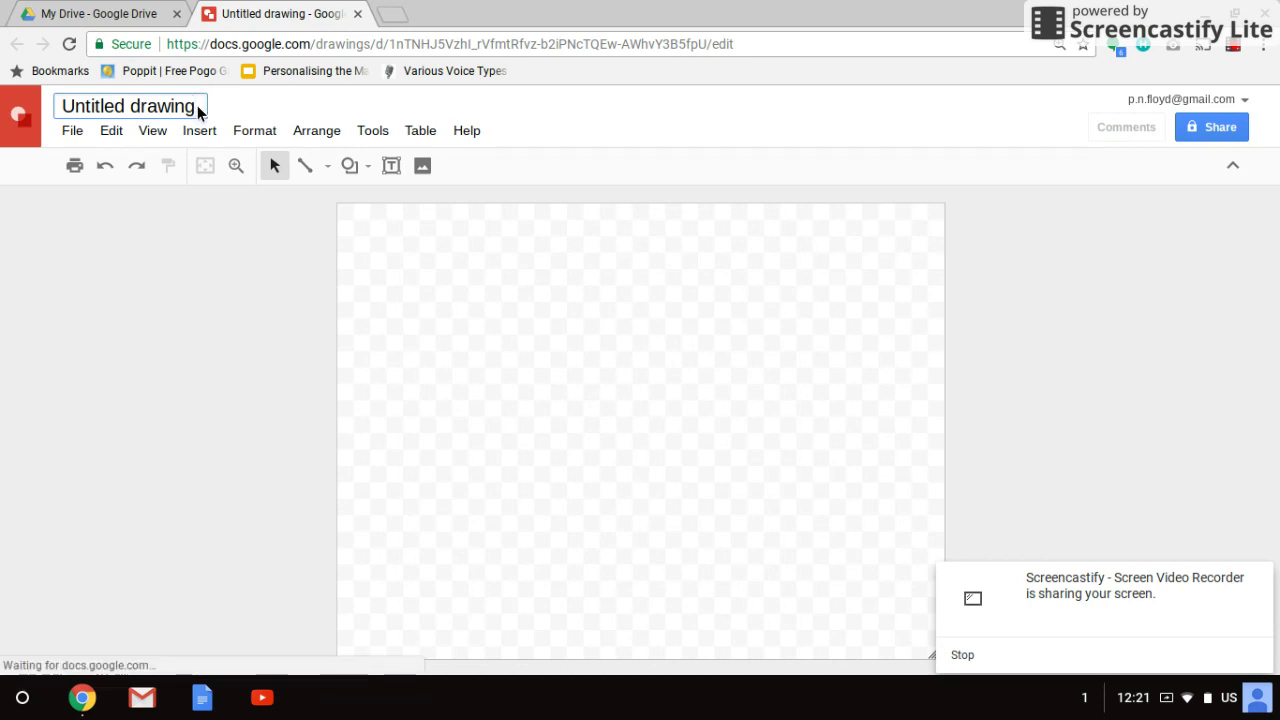
key(BackSpace)
key(BackSpace)
key(BackSpace)
key(BackSpace)
key(BackSpace)
key(BackSpace)
key(BackSpace)
key(BackSpace)
key(BackSpace)
key(BackSpace)
key(BackSpace)
key(BackSpace)
key(BackSpace)
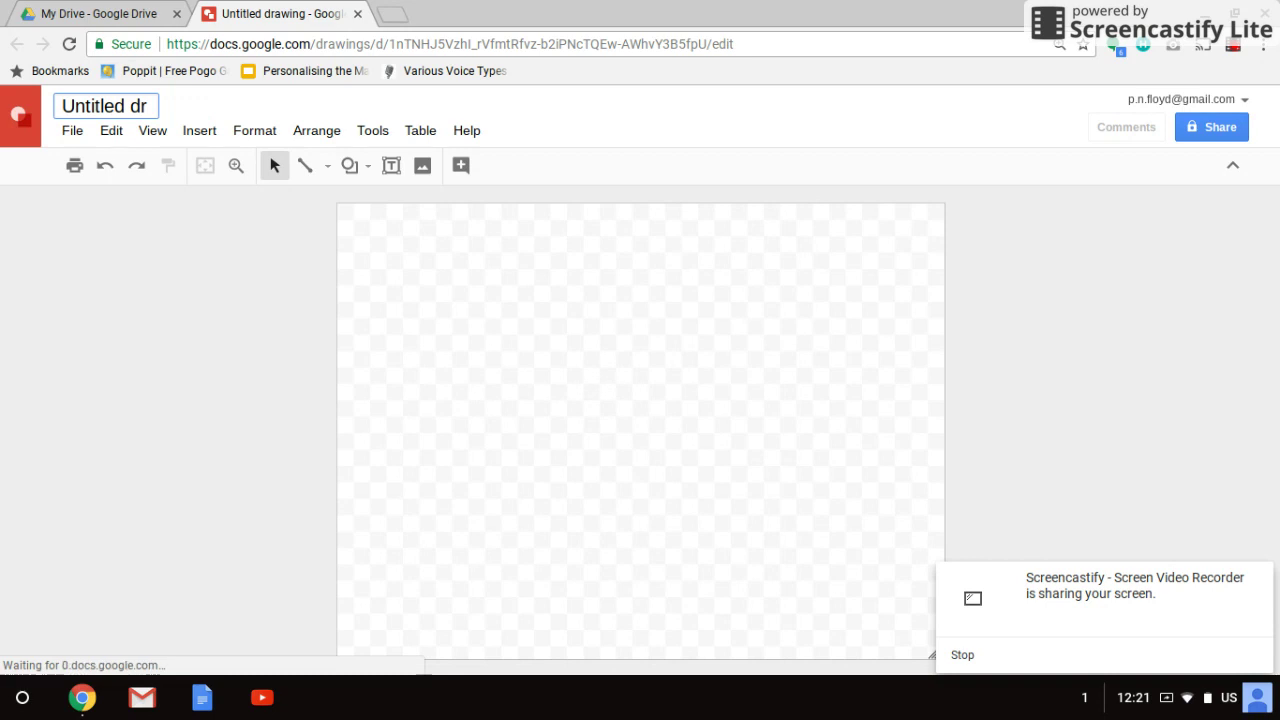
key(BackSpace)
key(BackSpace)
key(BackSpace)
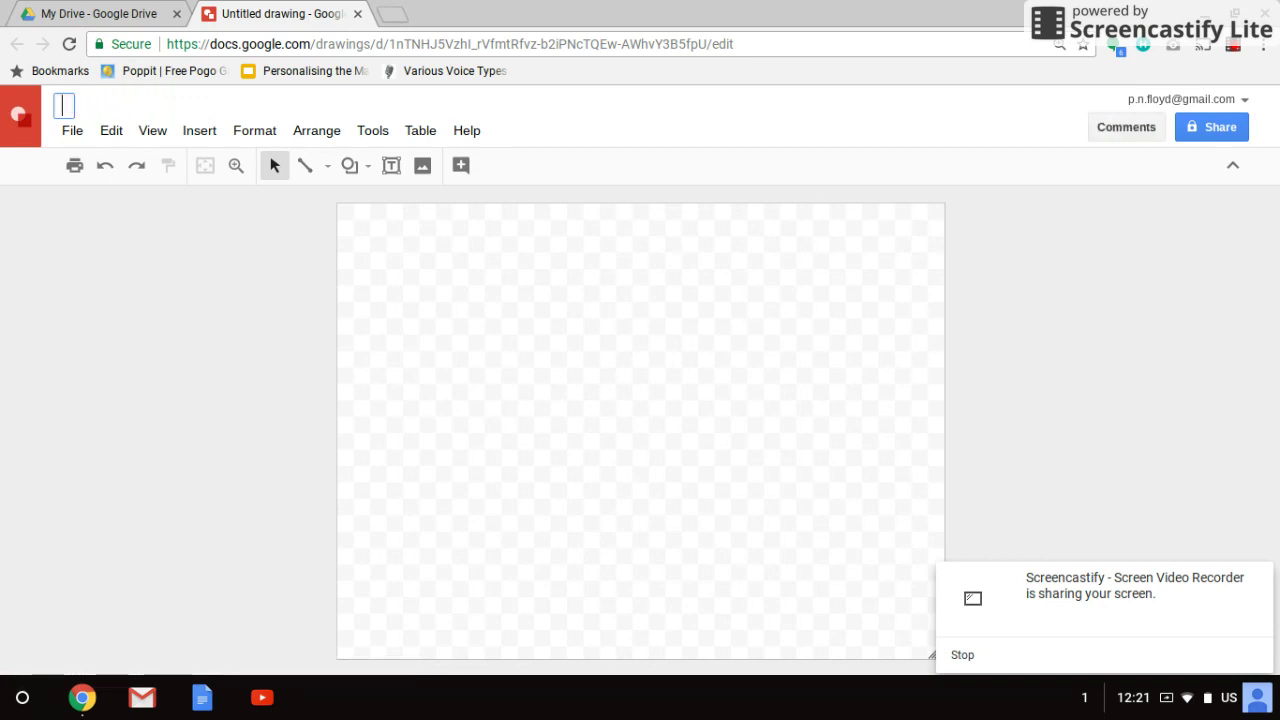
text(My dog)
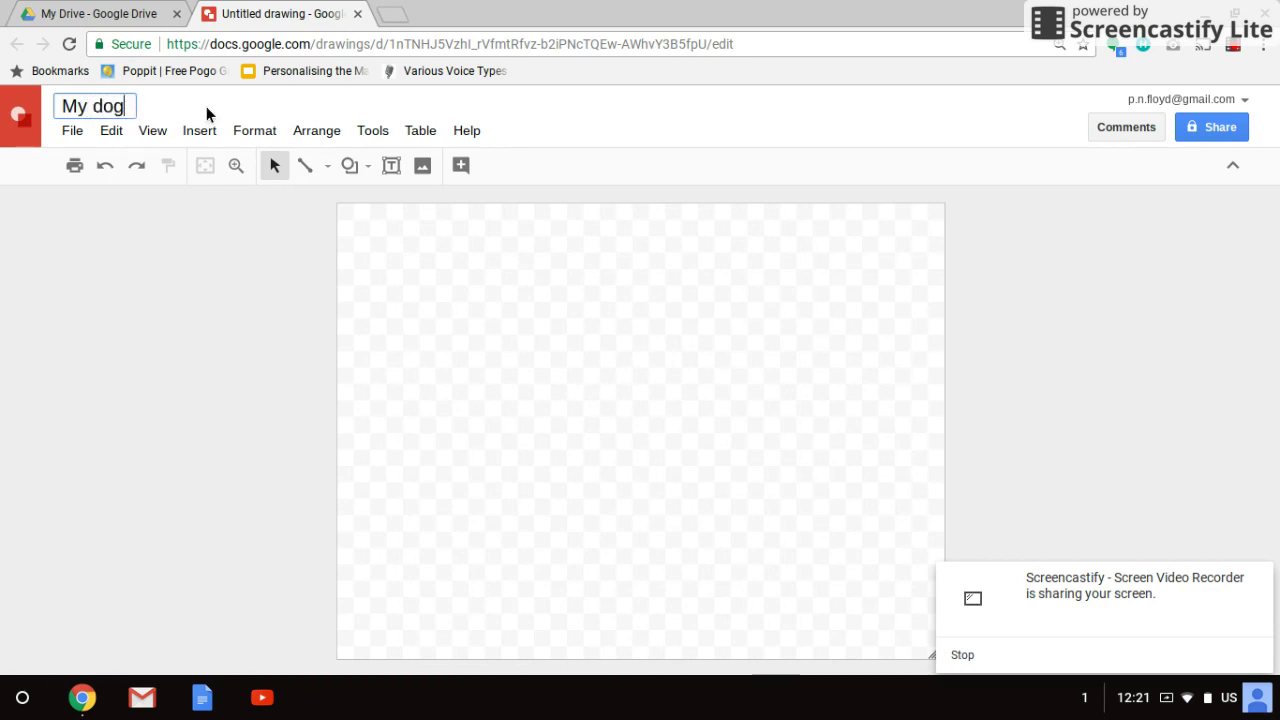
key(Return)
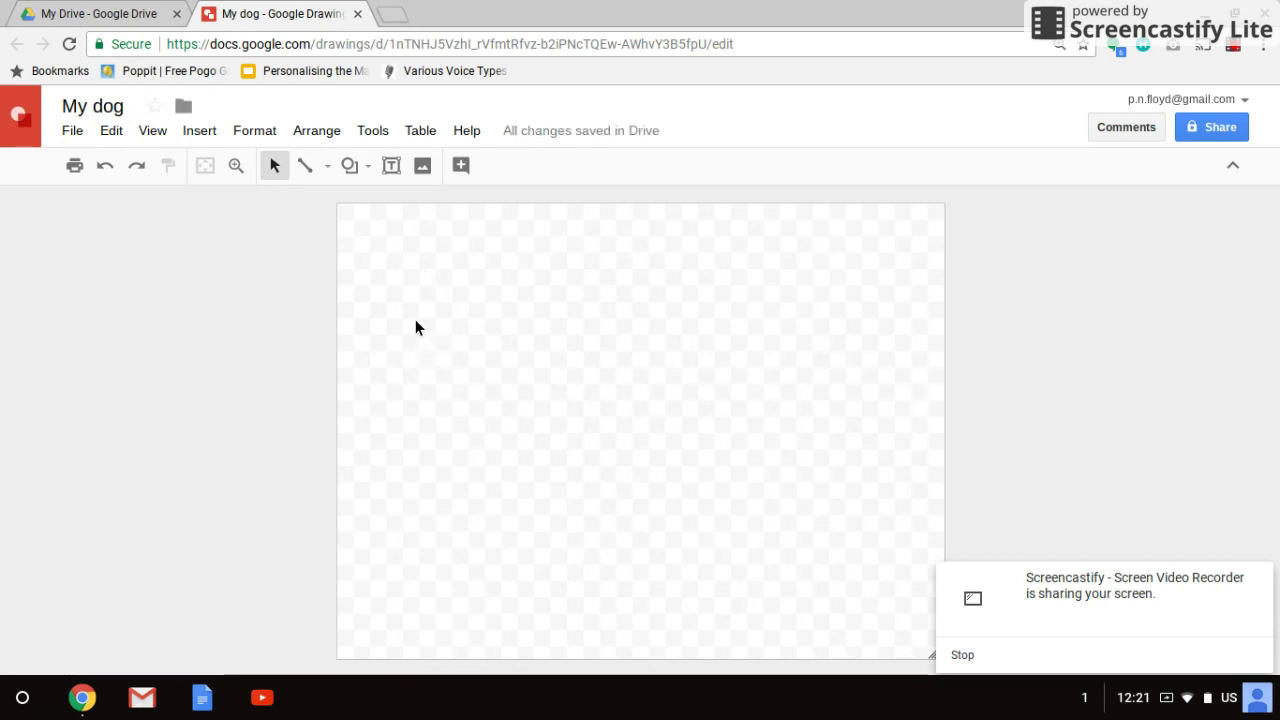
Draw a small rounded rectangle just left of the canvas centre as the dog's head.
click(349, 167)
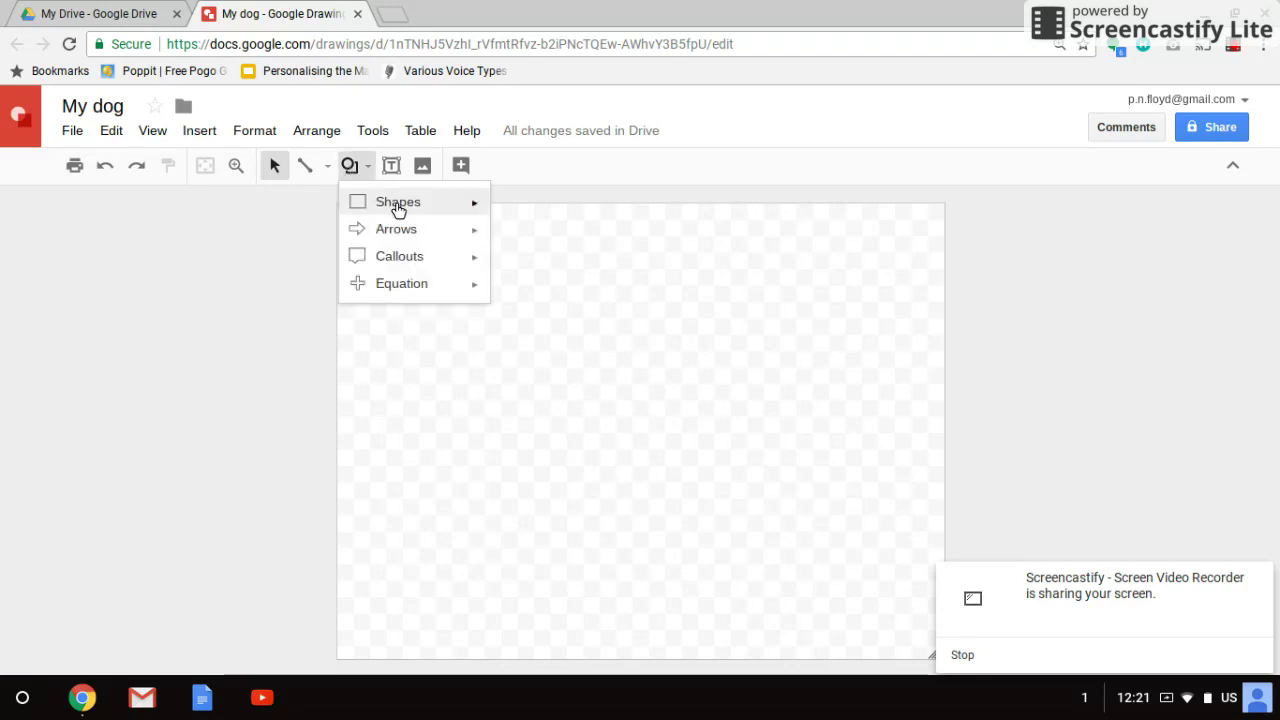
mouse_move(397, 208)
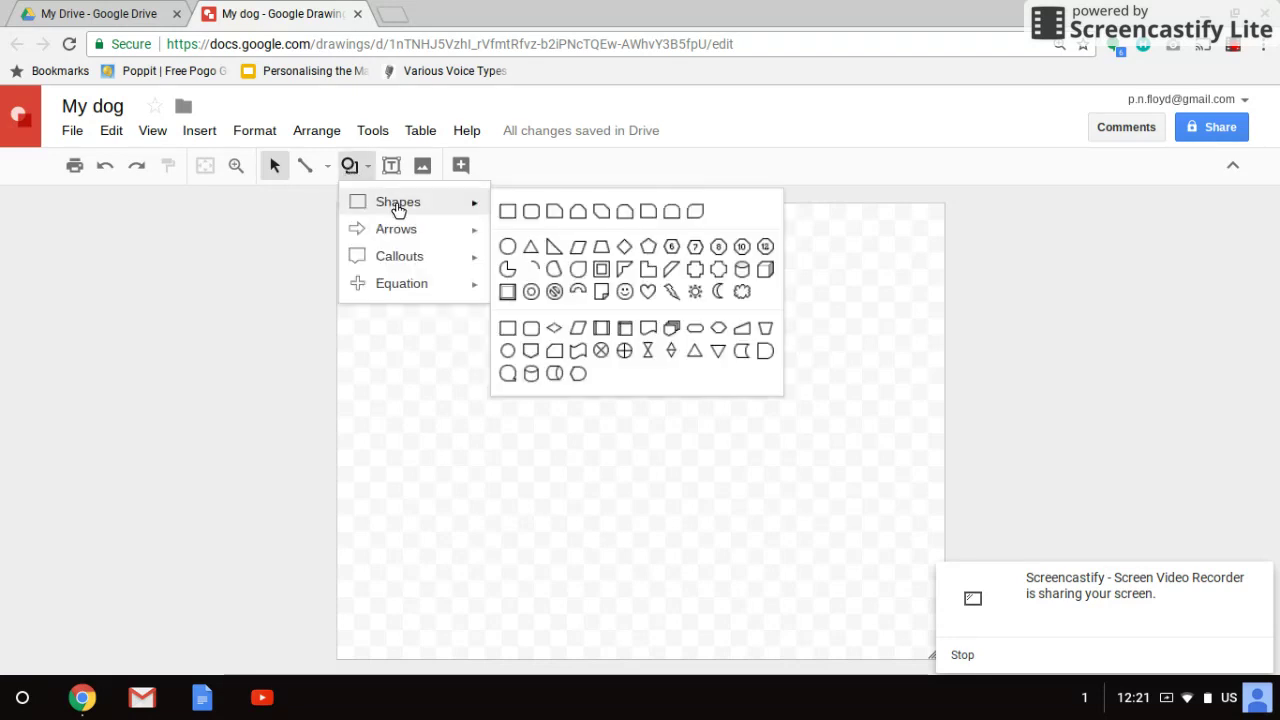
click(530, 215)
drag(515, 382, 591, 433)
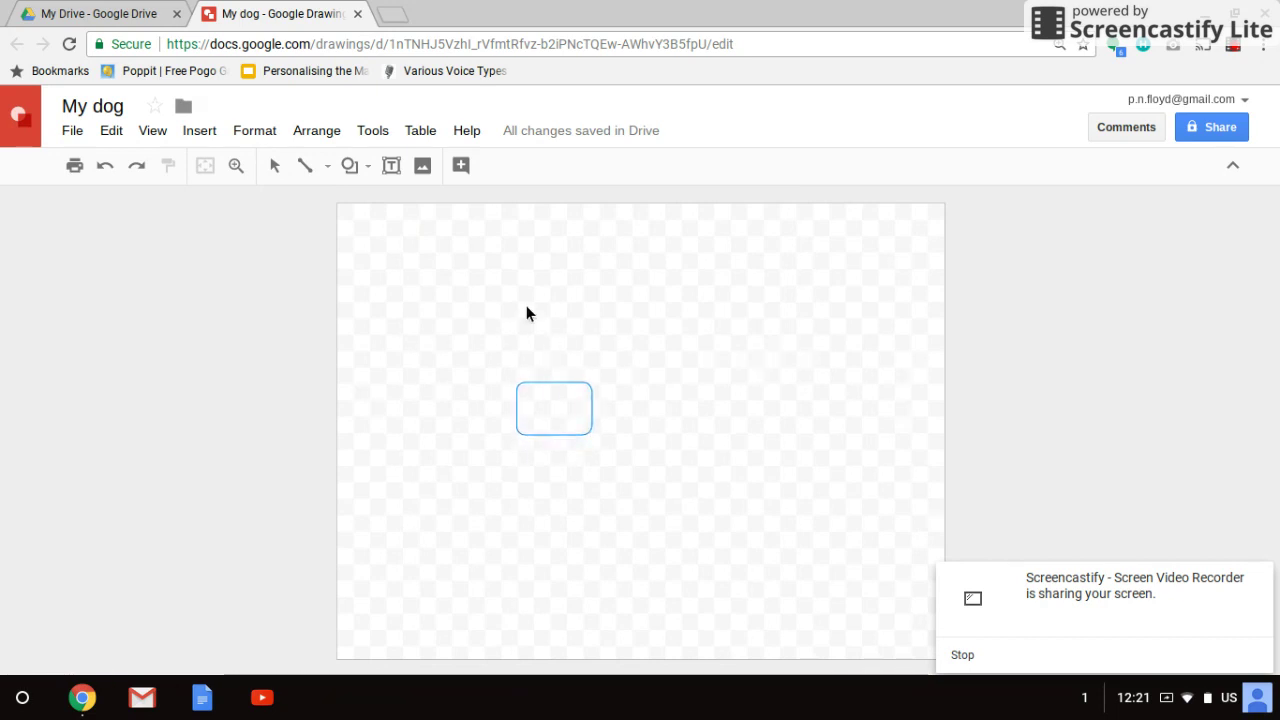
Draw a larger, wide rounded rectangle below and to the right of the head as the dog's body.
click(349, 165)
mouse_move(485, 207)
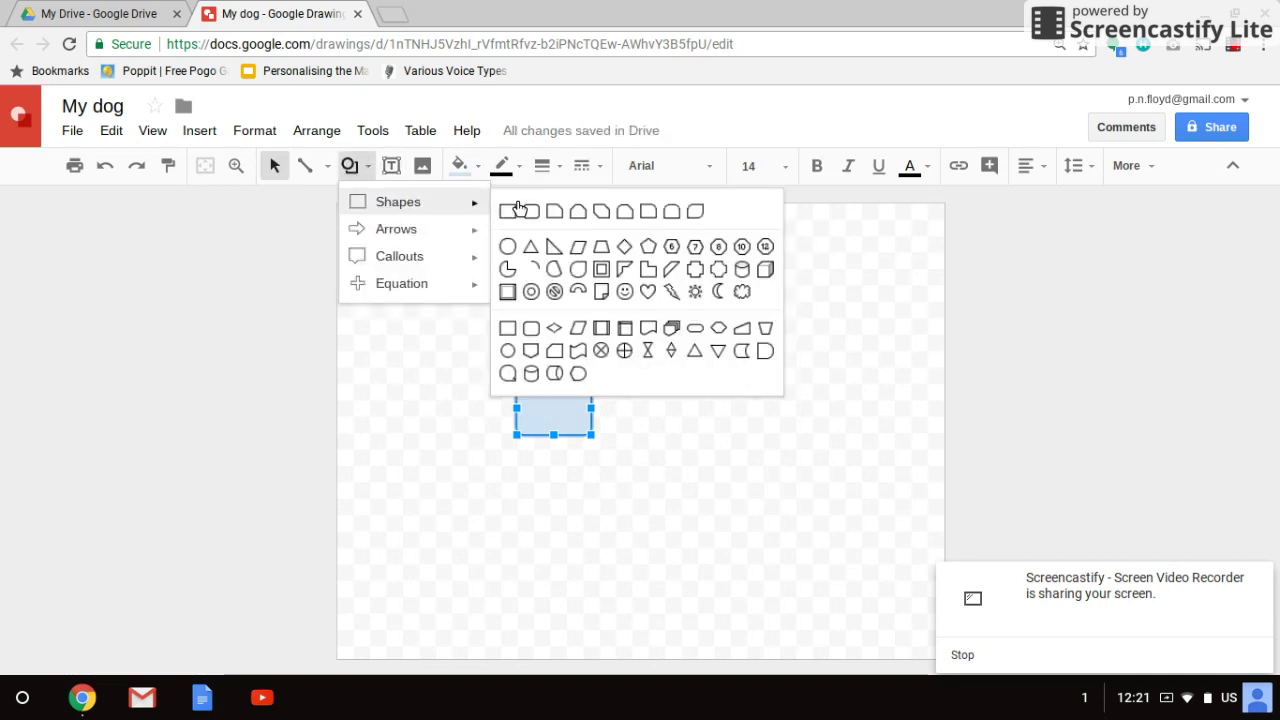
click(531, 212)
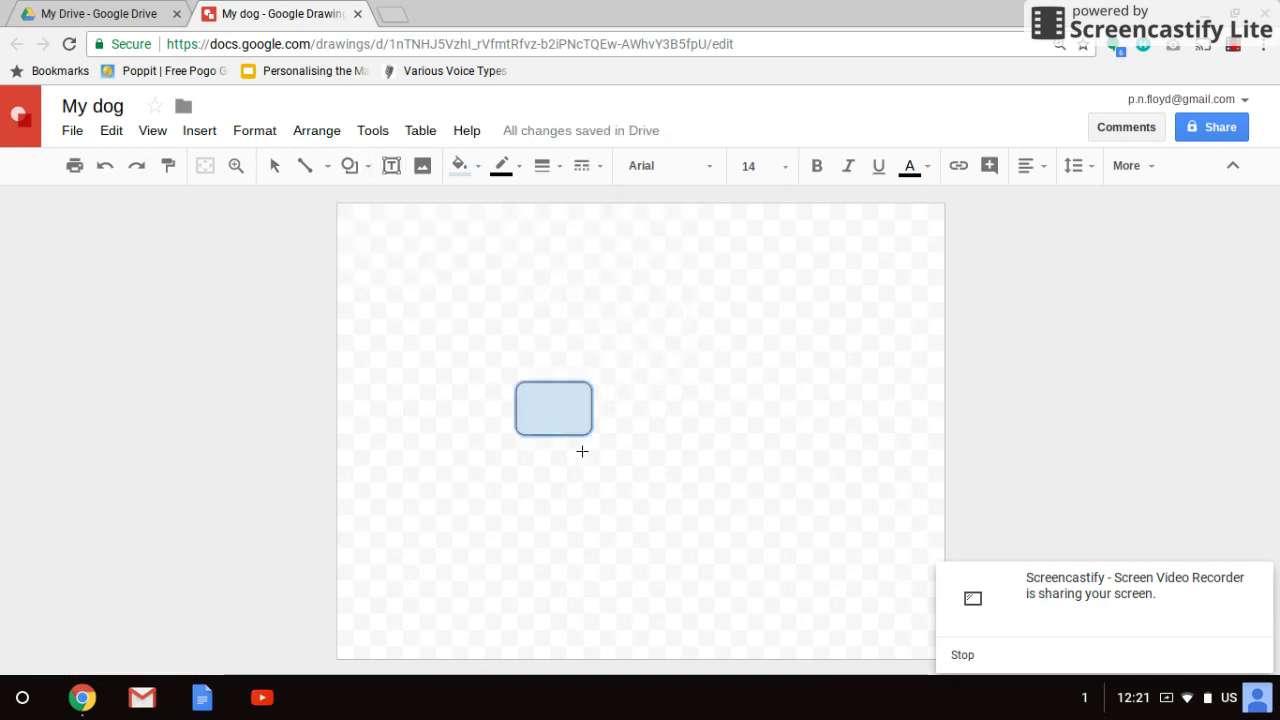
drag(582, 442, 773, 538)
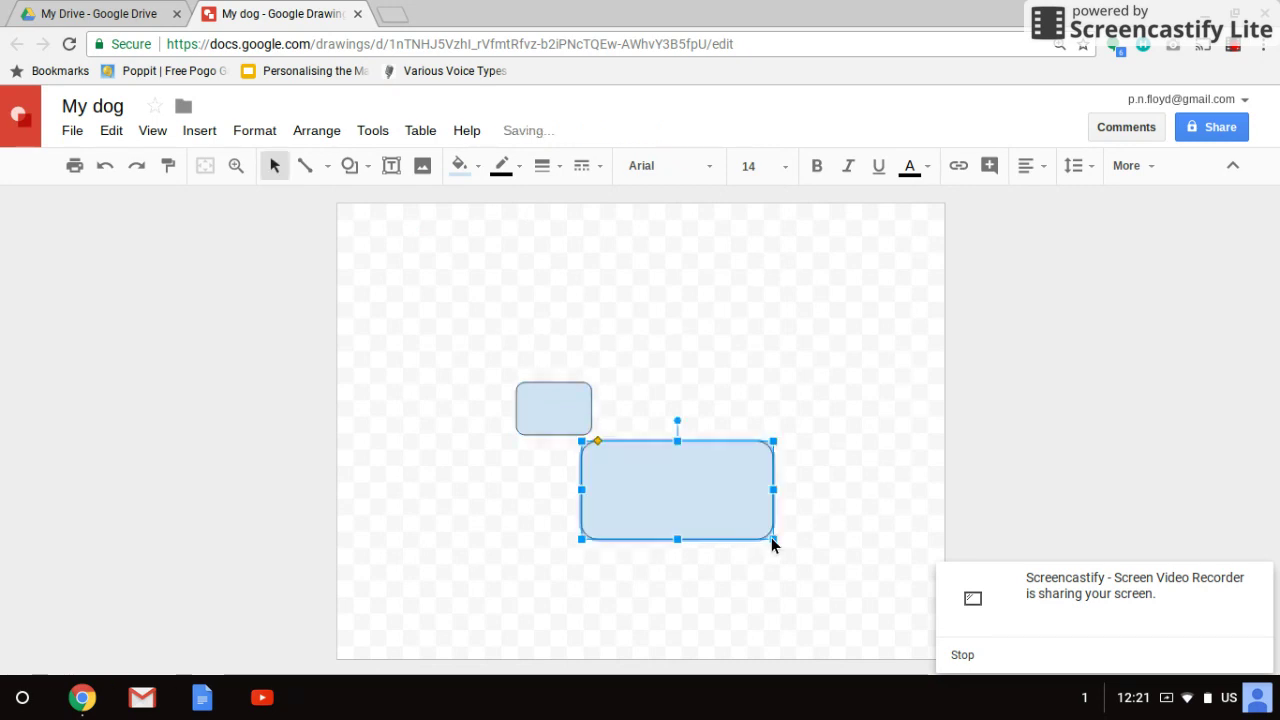
Draw two narrow vertical rounded rectangles side by side under the left end of the body as the front legs.
click(350, 166)
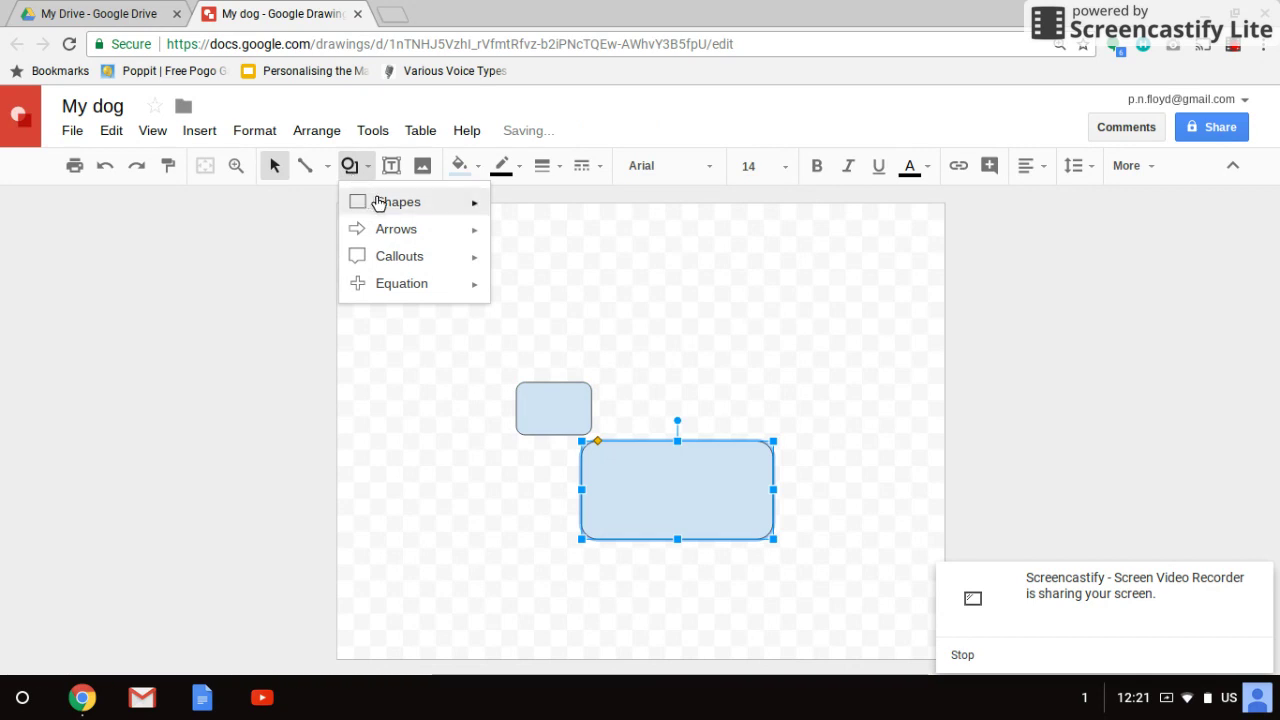
mouse_move(449, 207)
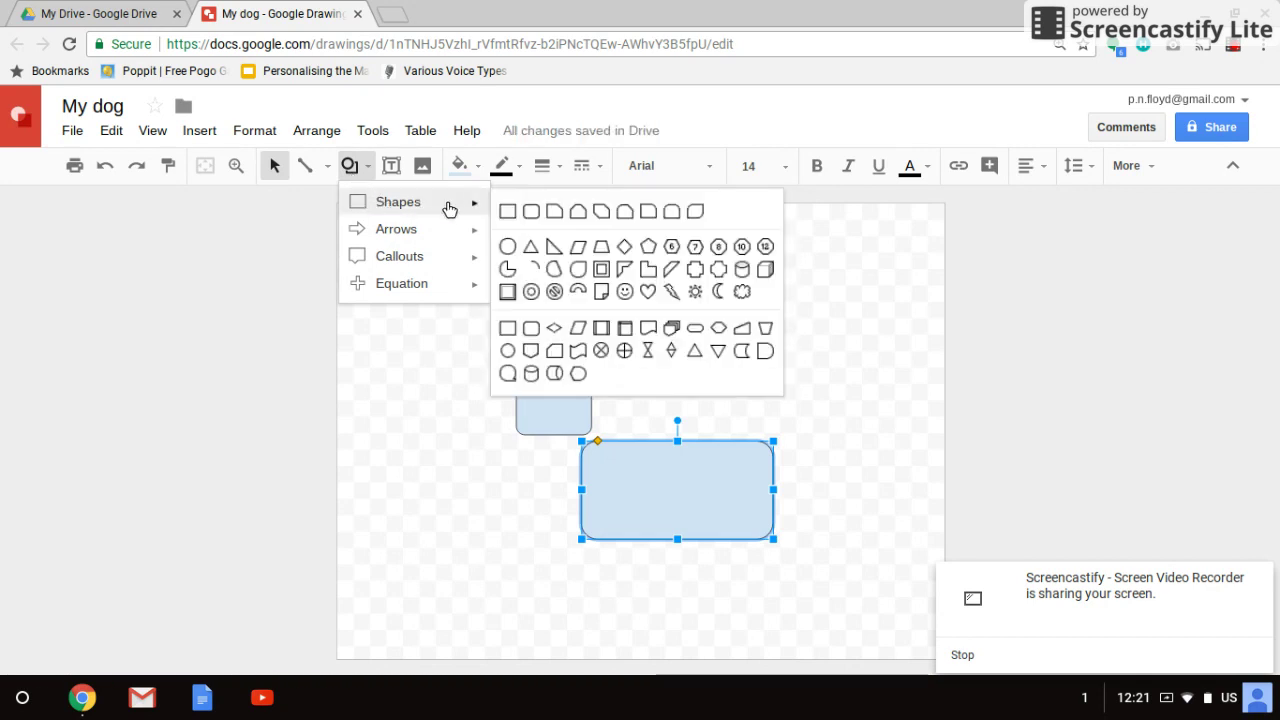
click(531, 214)
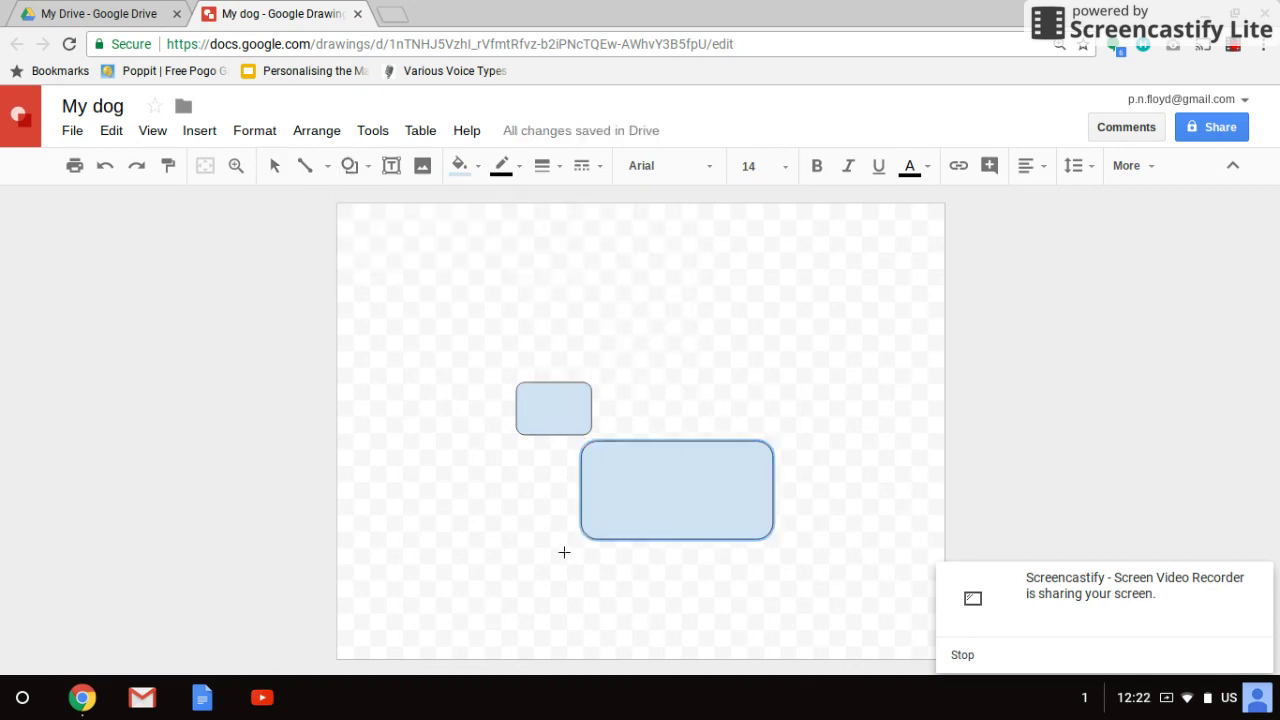
drag(594, 545, 613, 623)
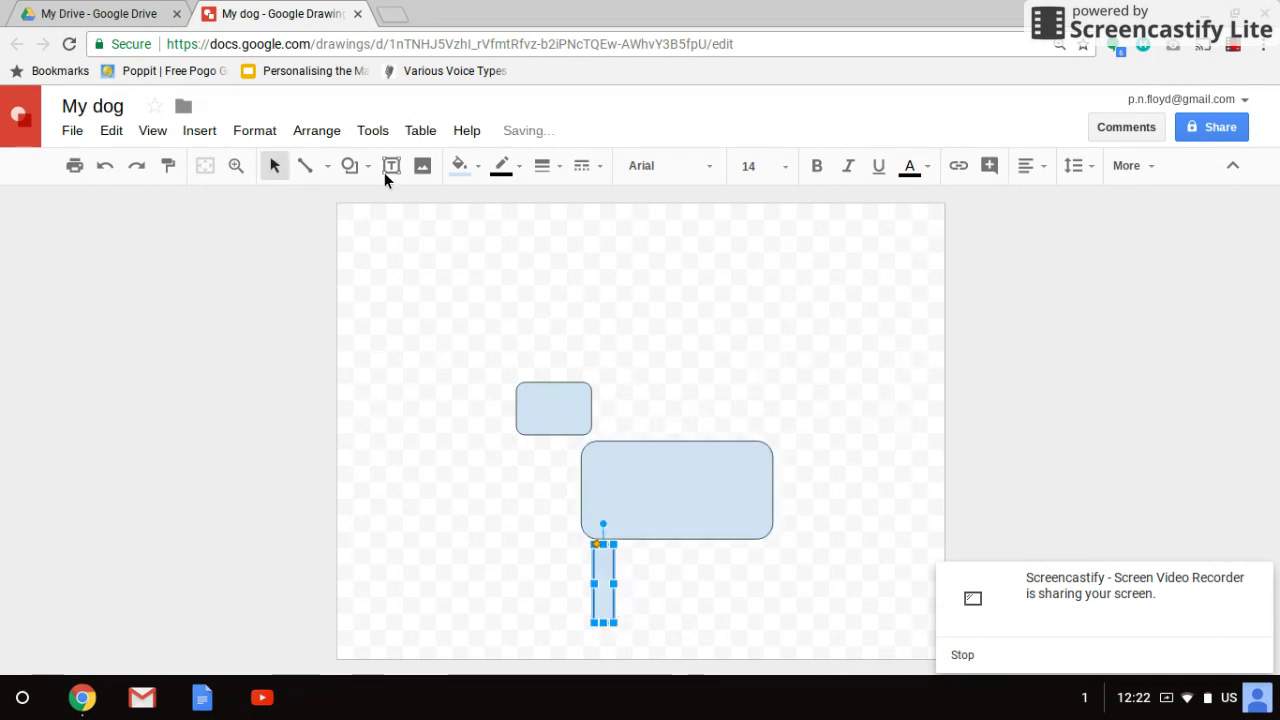
click(349, 165)
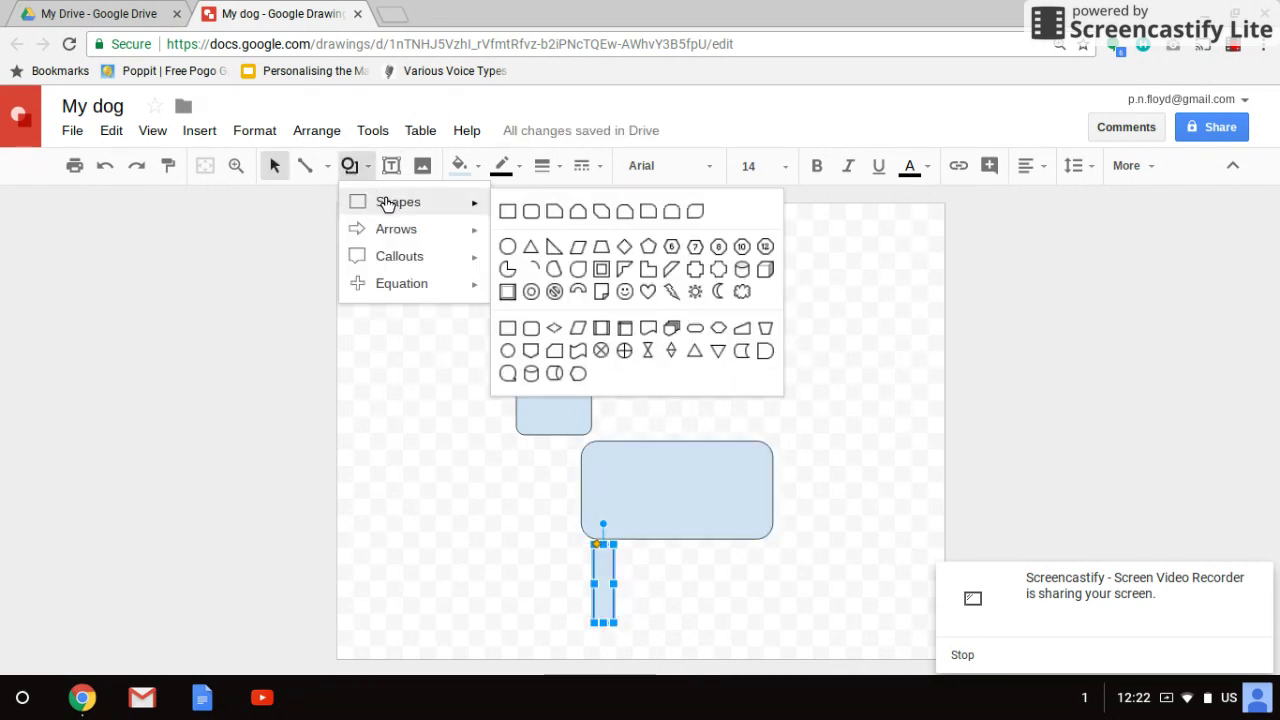
click(531, 212)
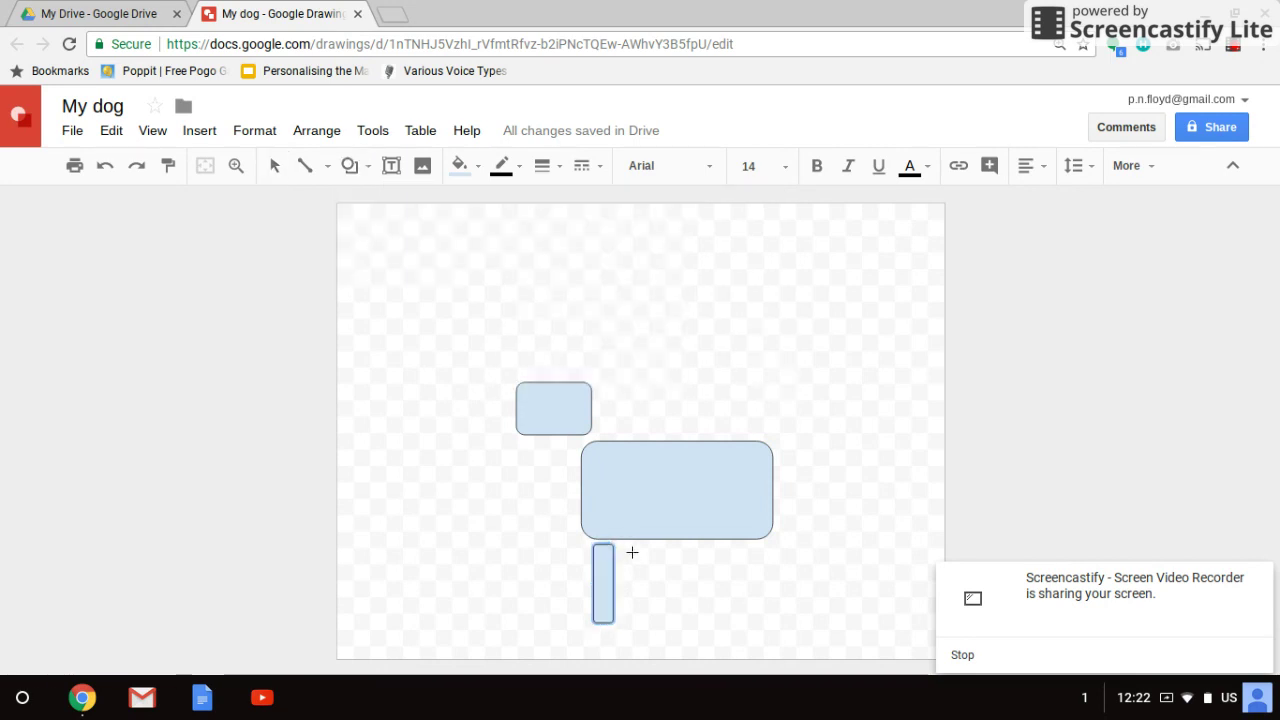
drag(624, 552, 646, 624)
Draw two narrow vertical rounded rectangles side by side under the right end of the body as the hind legs.
click(350, 166)
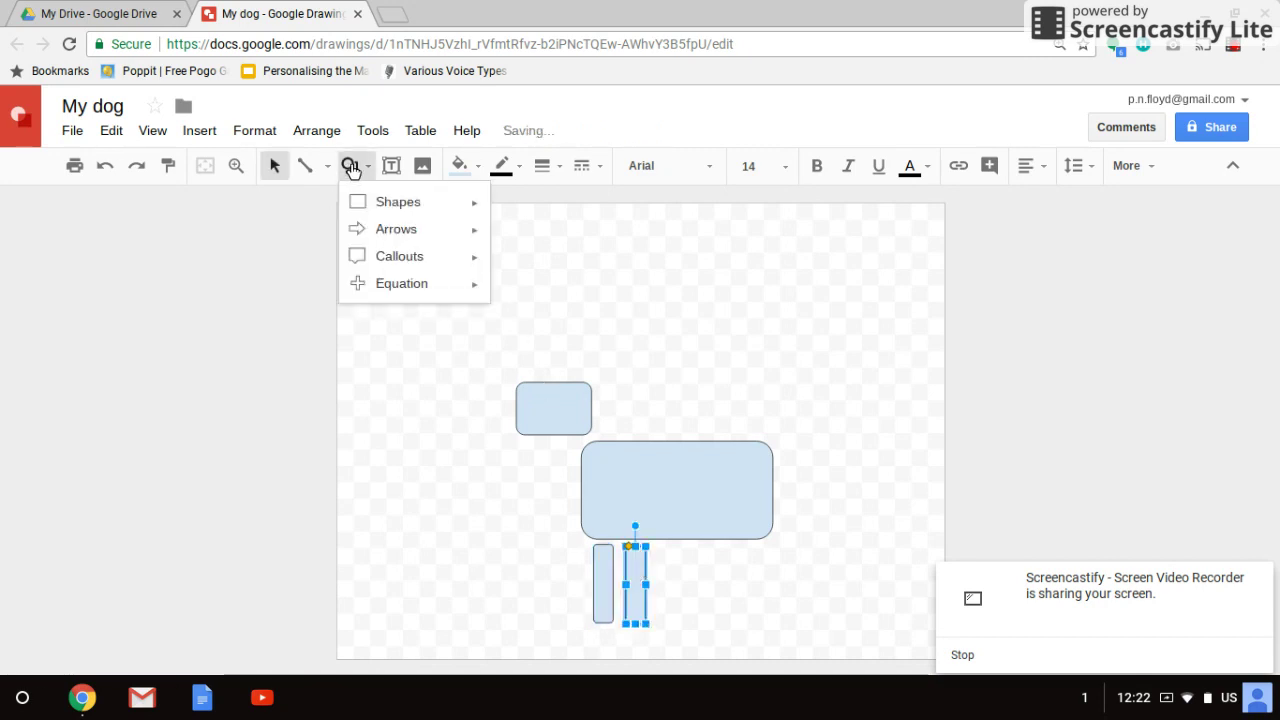
mouse_move(372, 203)
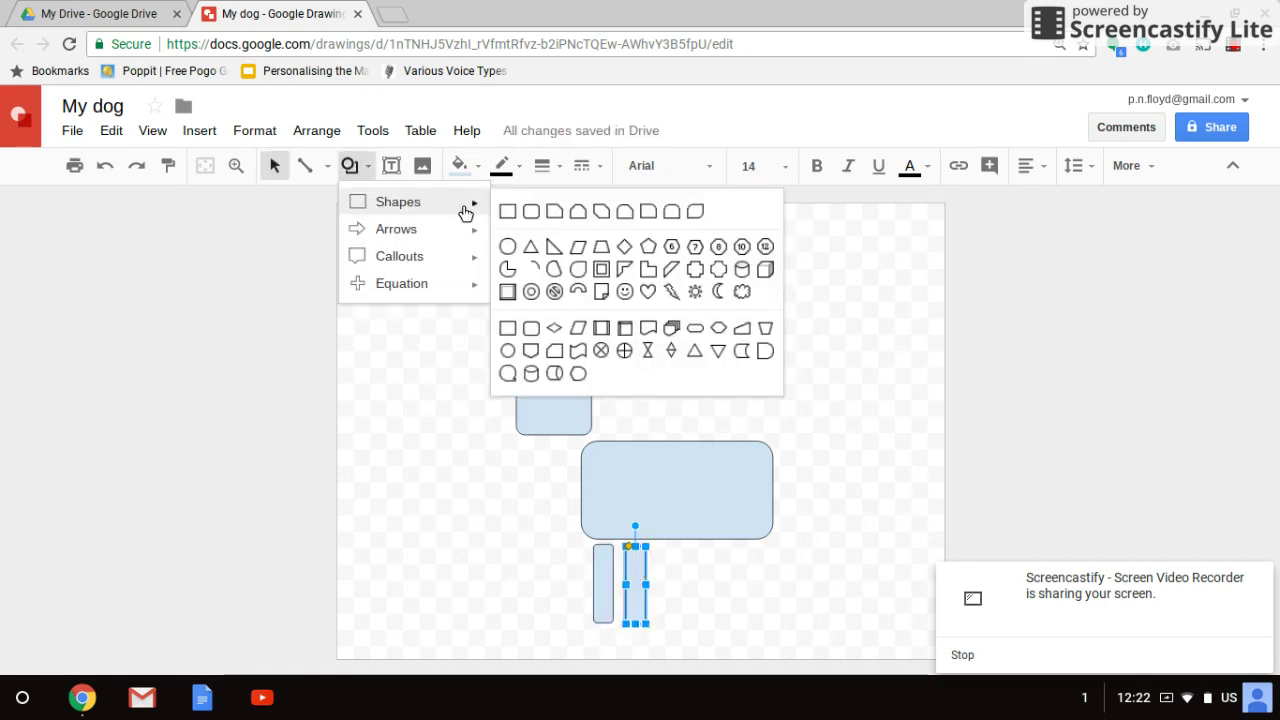
click(530, 217)
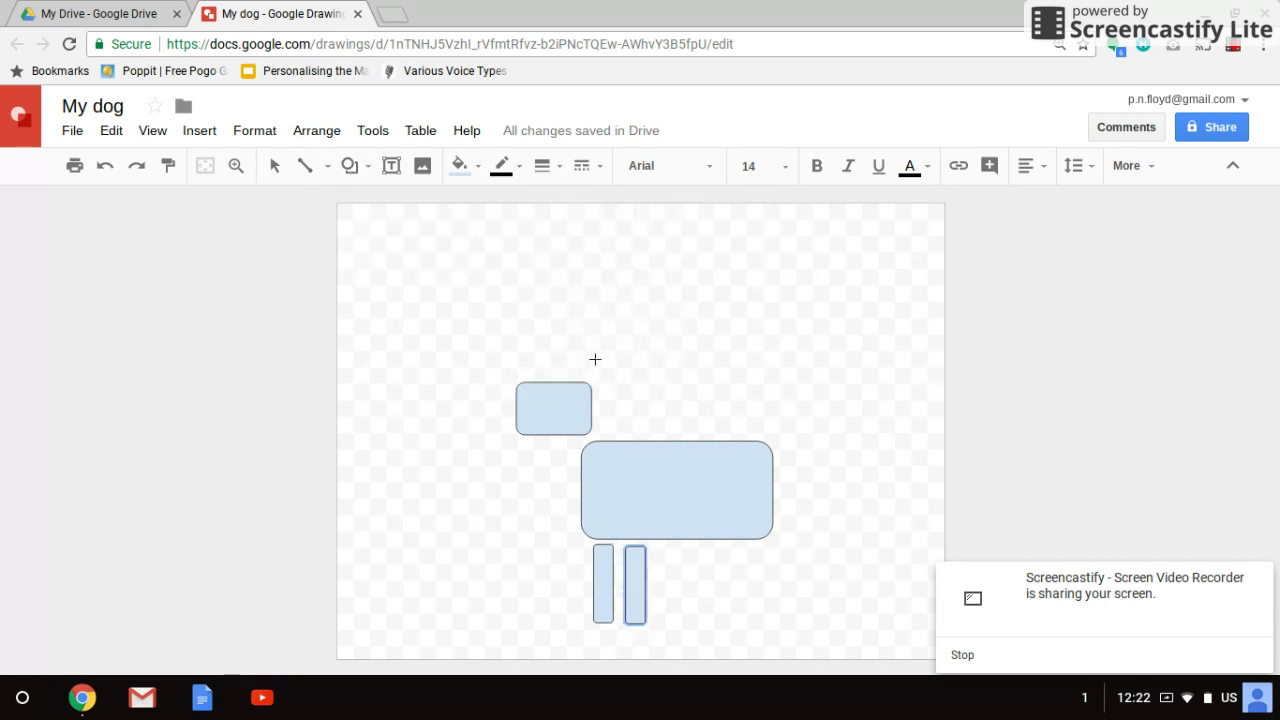
drag(732, 546, 748, 624)
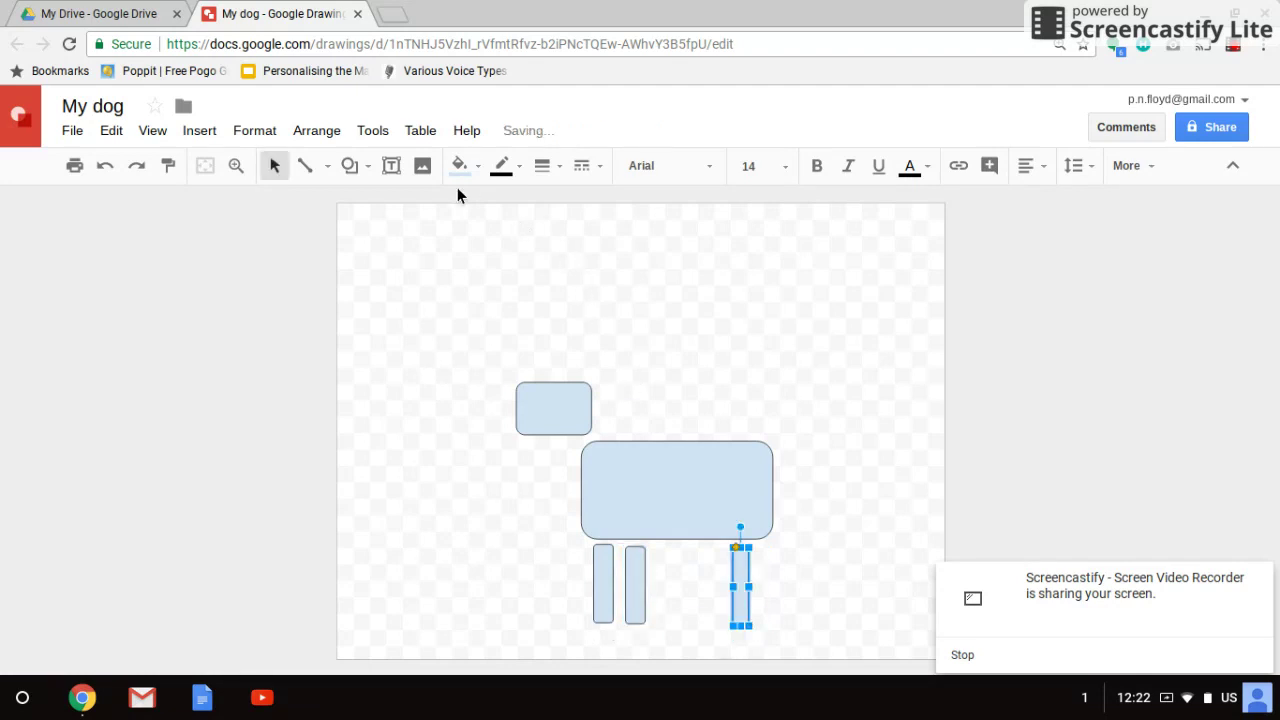
click(357, 172)
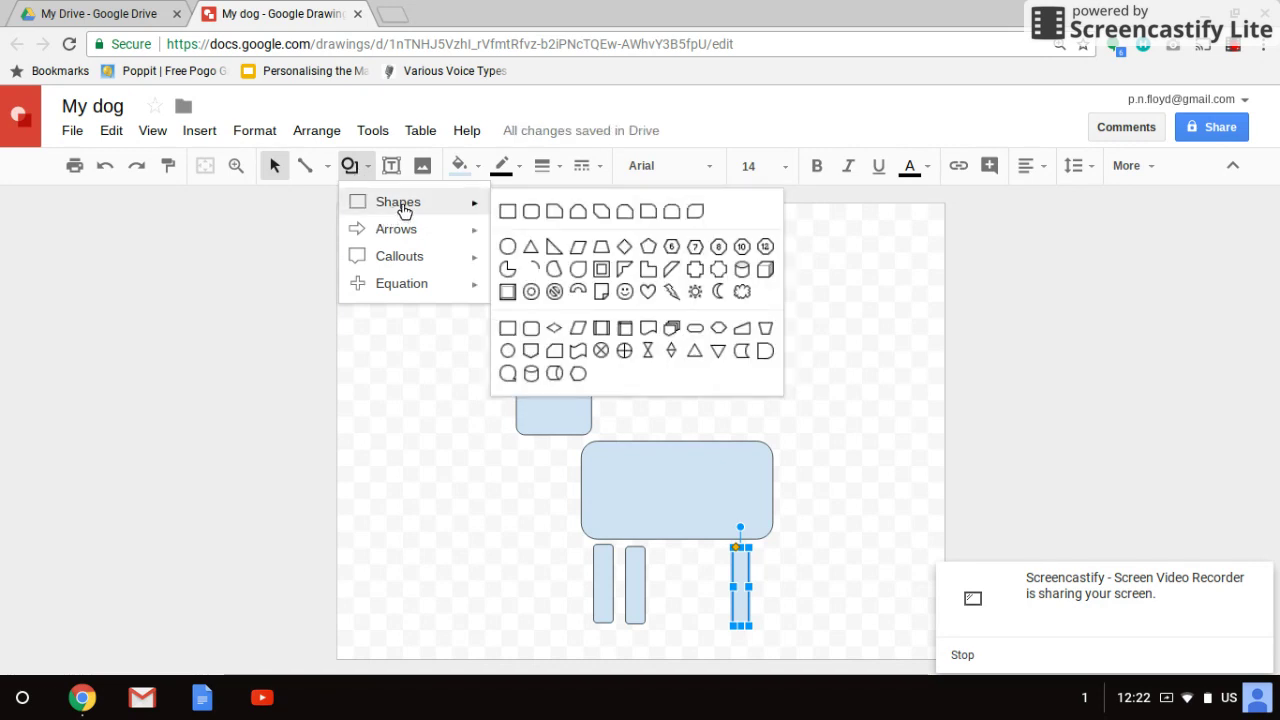
mouse_move(440, 203)
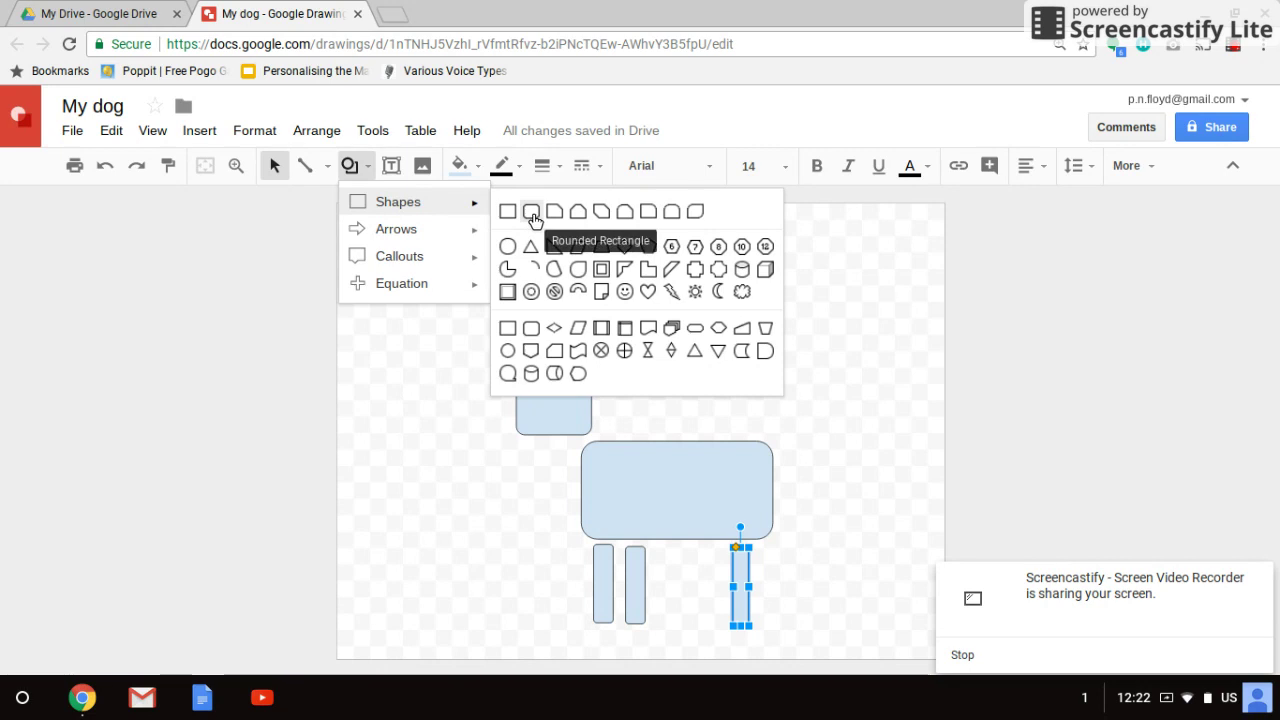
click(533, 218)
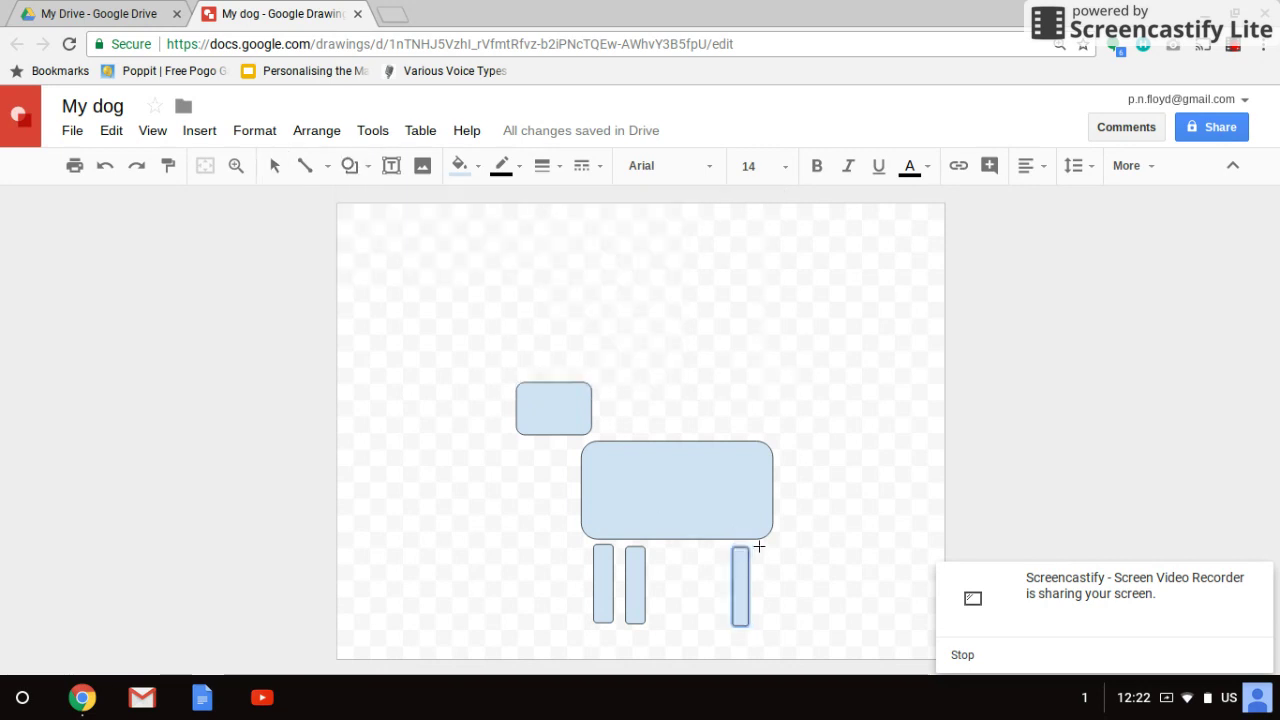
drag(755, 548, 768, 626)
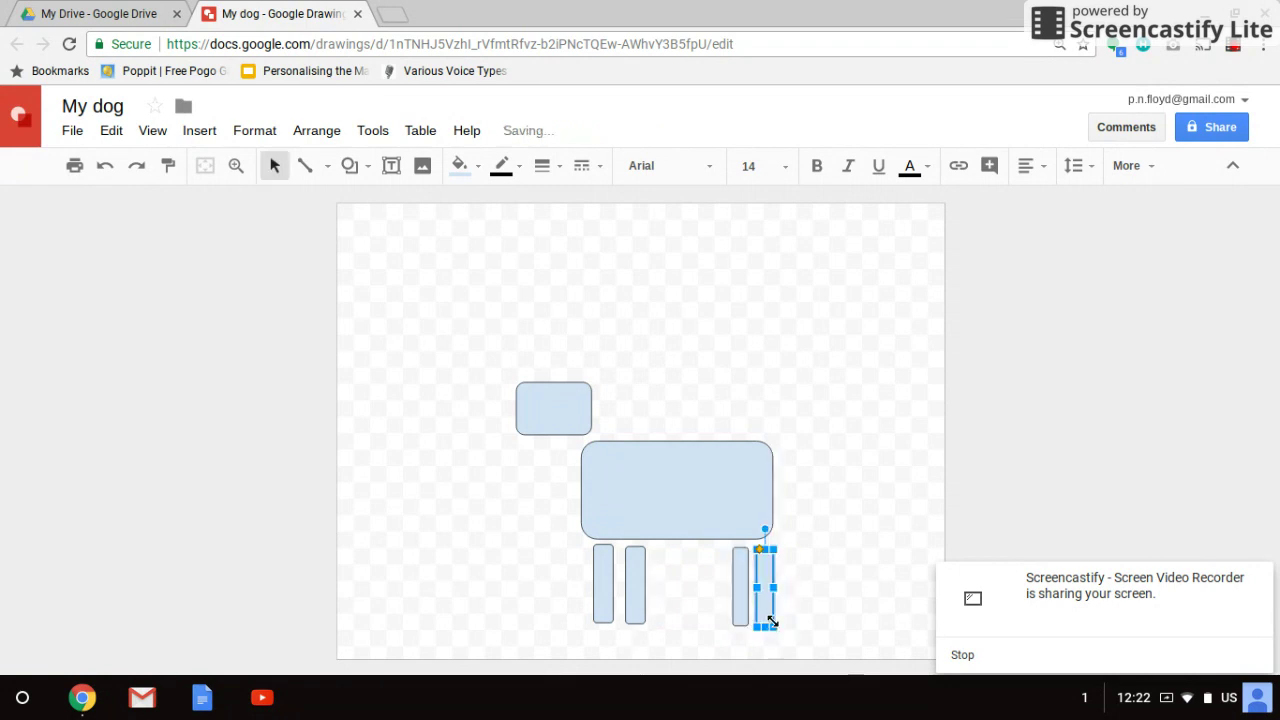
Draw a thin horizontal rounded rectangle beside the body's upper-right corner as the tail and rotate it so its free end tilts upward.
click(351, 170)
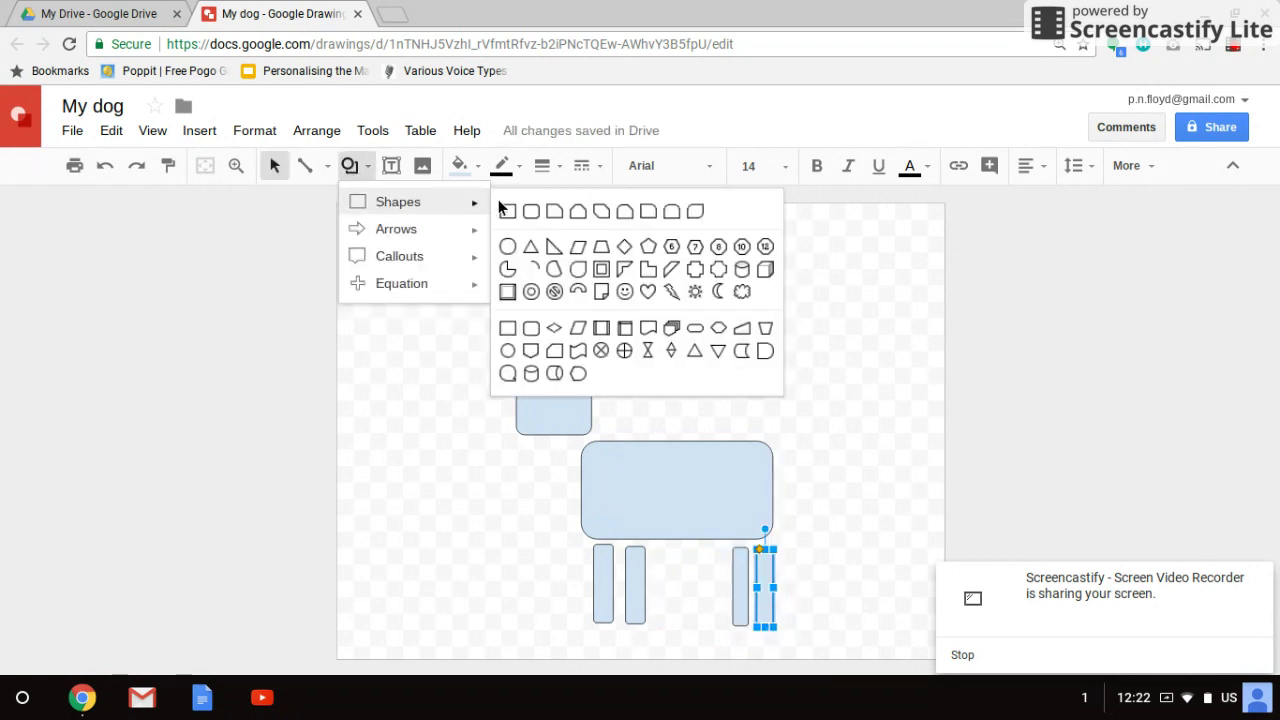
click(531, 212)
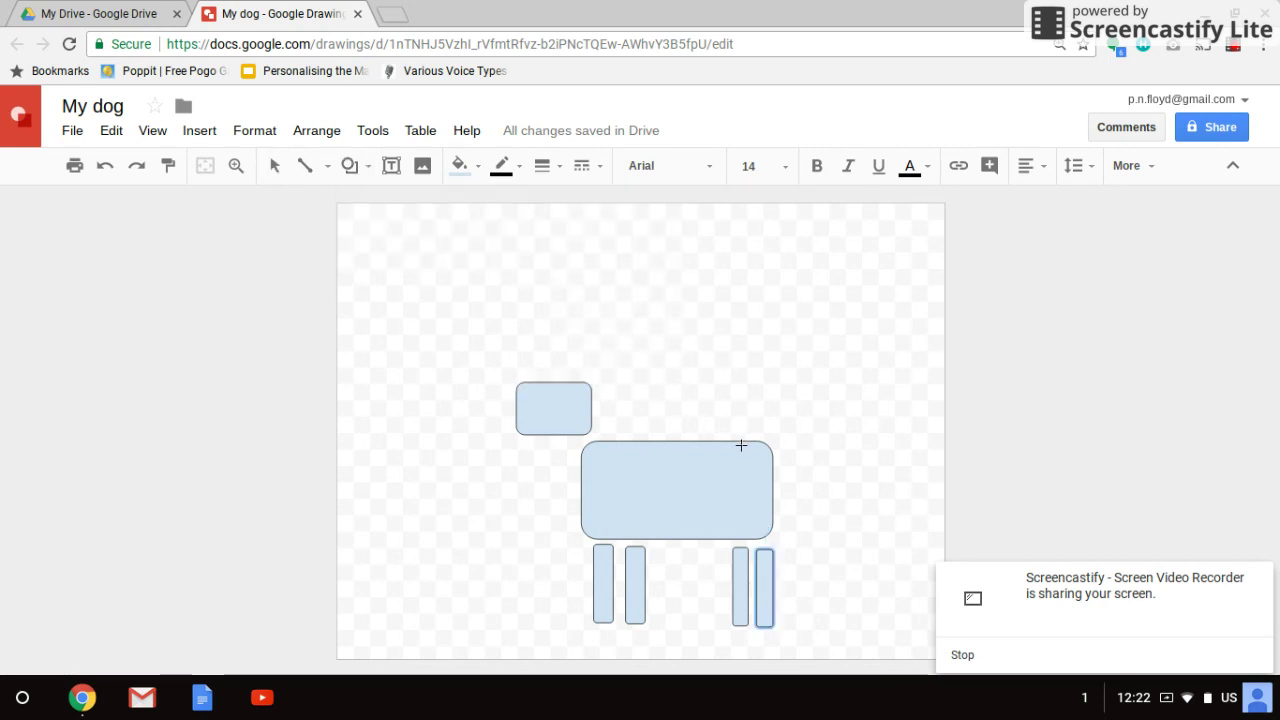
drag(783, 443, 889, 467)
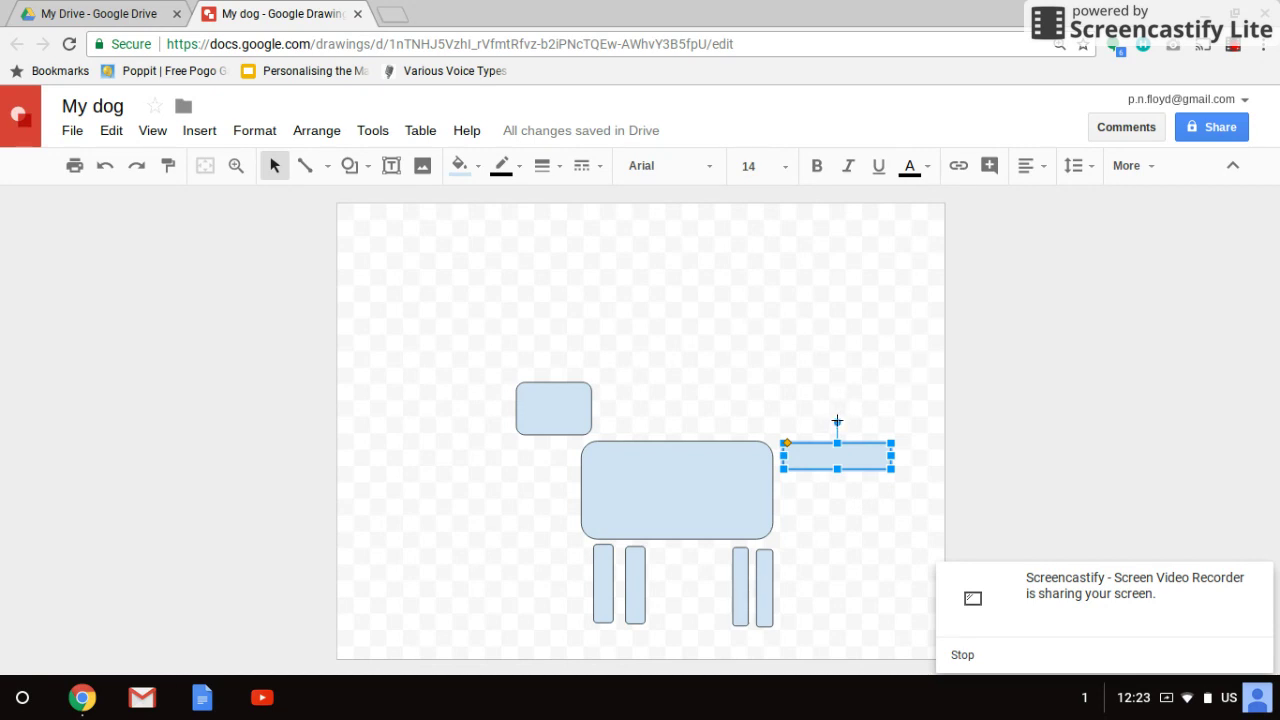
mouse_move(837, 421)
mouse_down()
mouse_move(826, 425)
mouse_move(843, 430)
mouse_move(840, 417)
mouse_up()
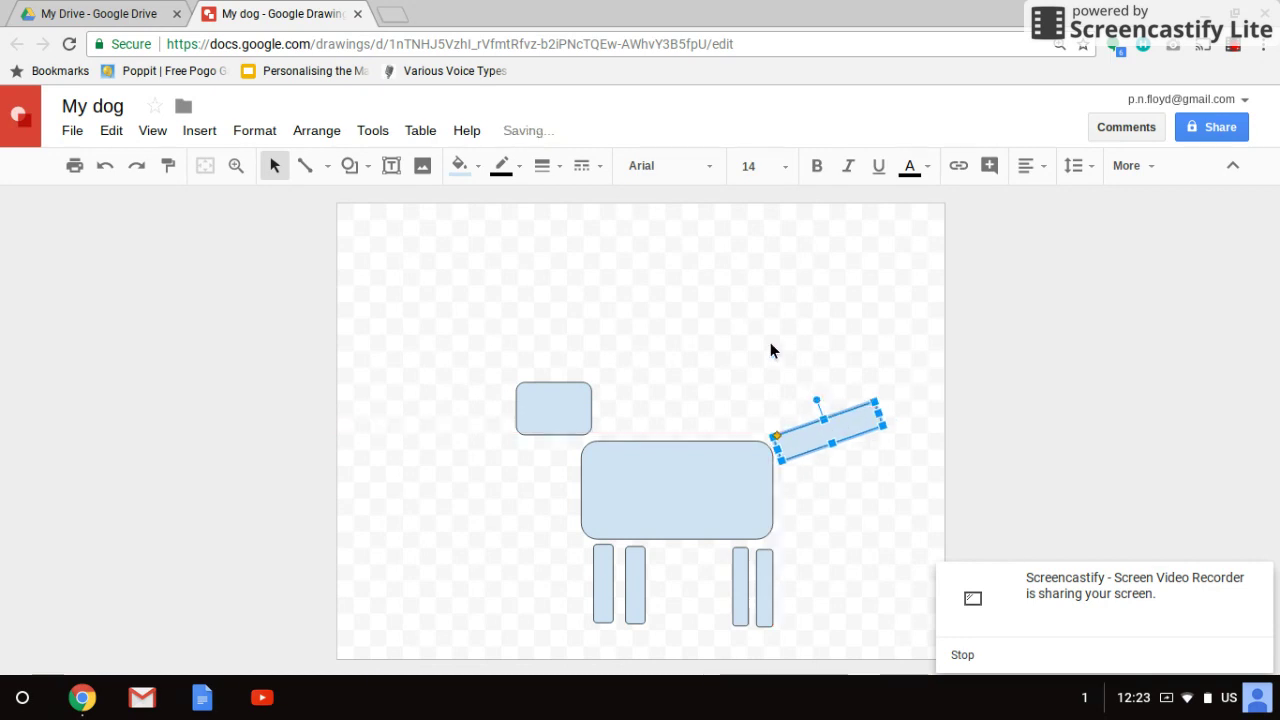
click(771, 344)
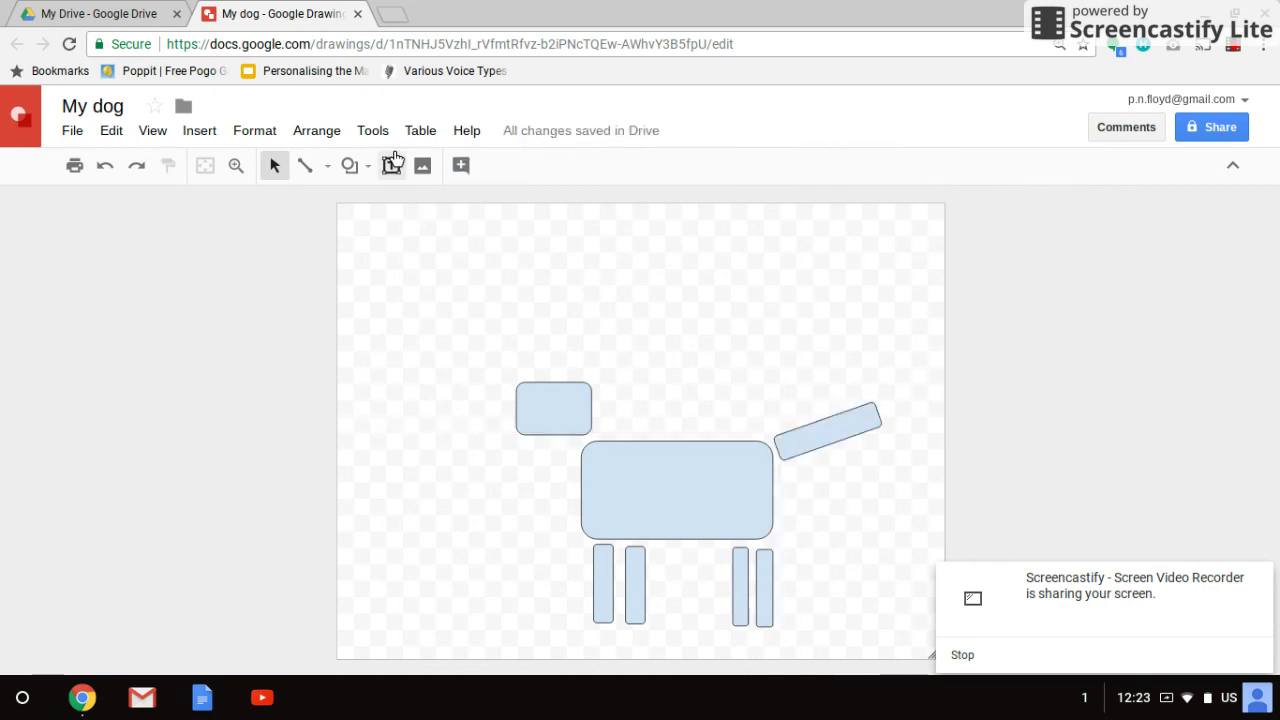
Draw a small circle in the upper-right part of the dog's head as the eye and shift it slightly inward.
click(353, 167)
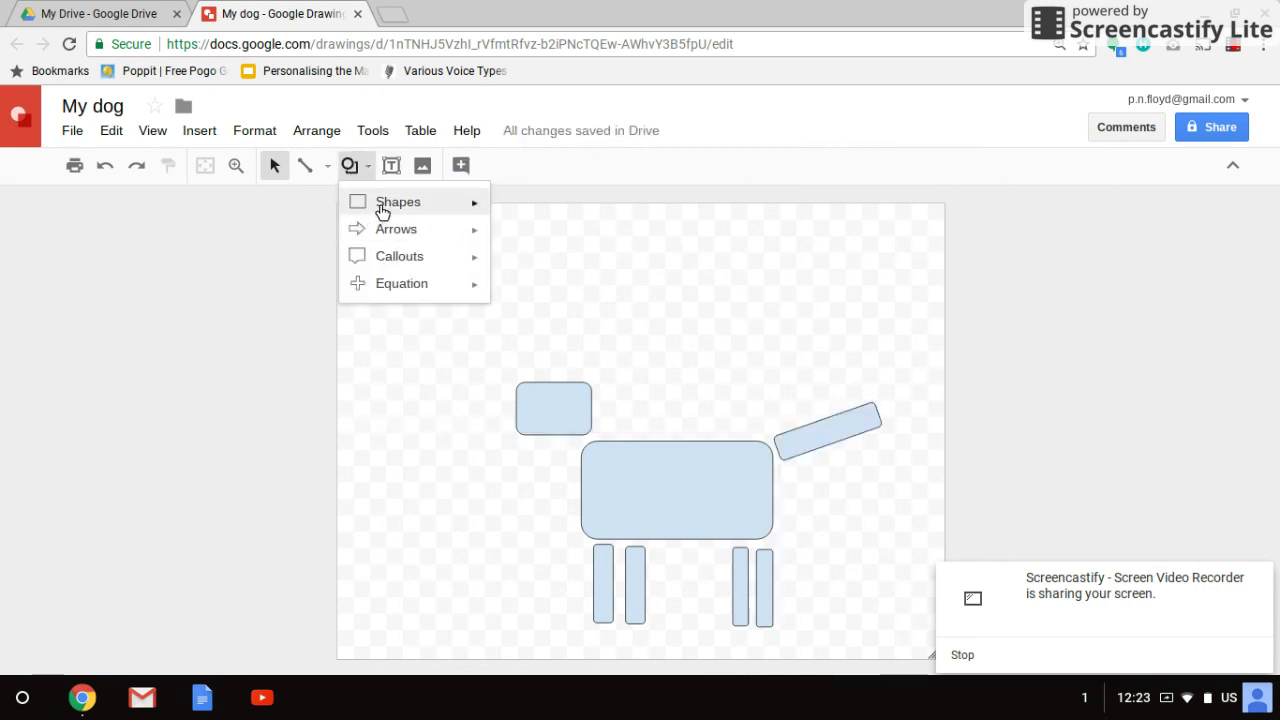
mouse_move(382, 211)
click(508, 247)
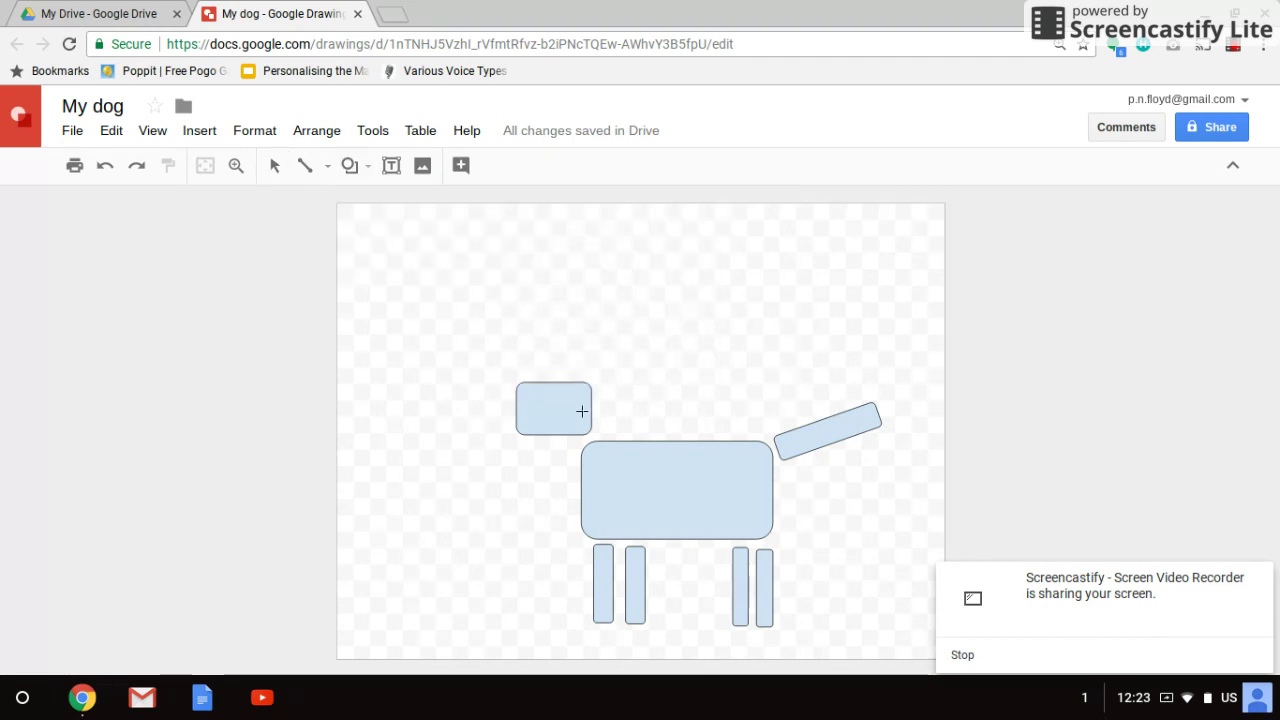
drag(576, 406, 590, 413)
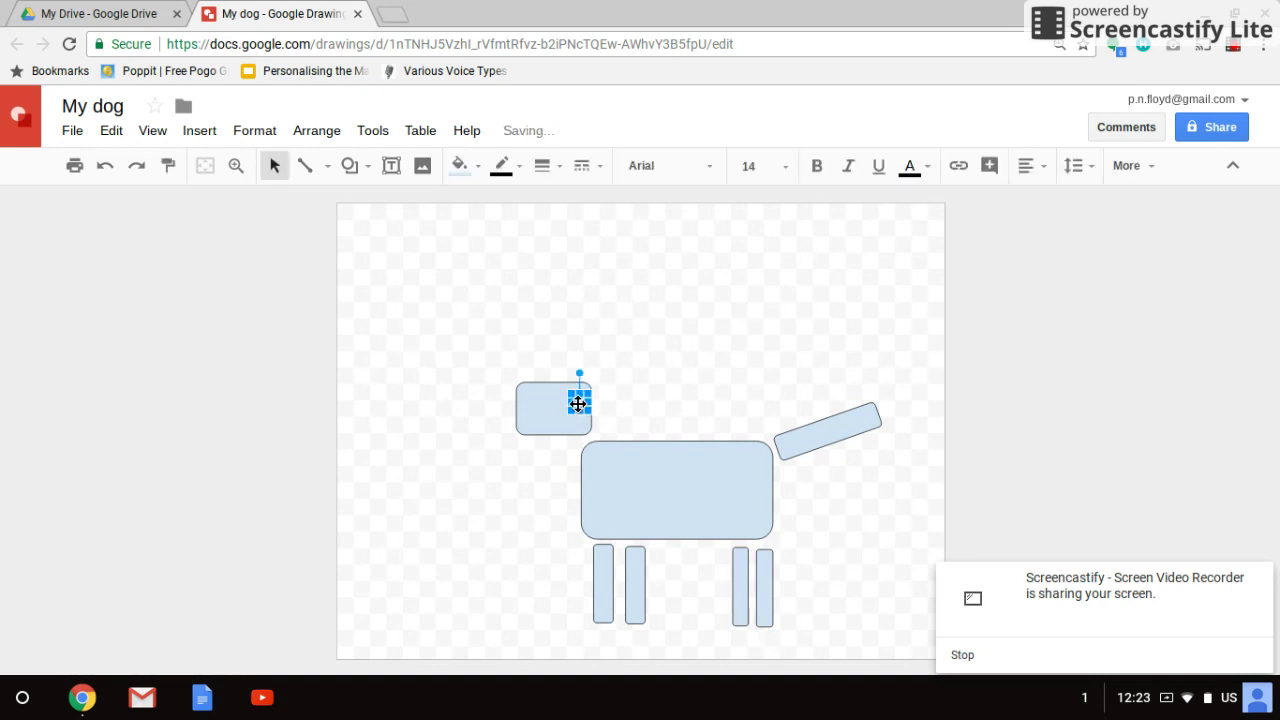
drag(575, 399, 565, 403)
click(615, 337)
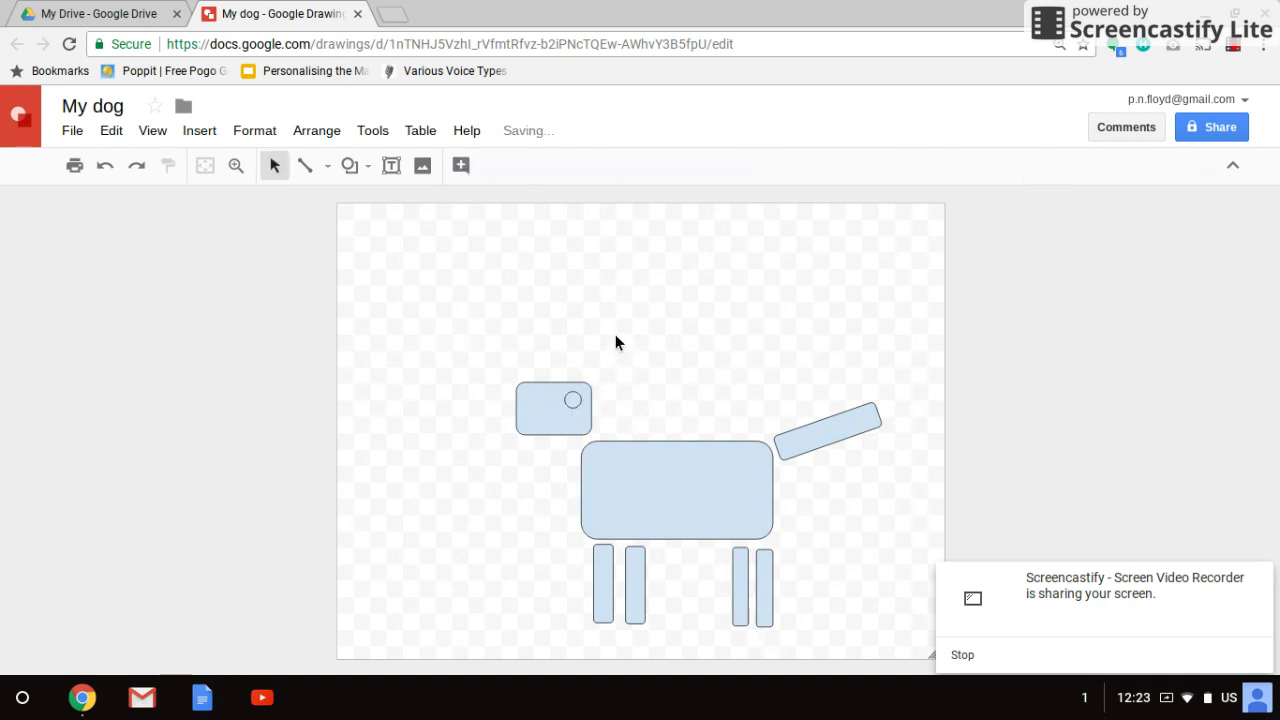
Fill the eye circle with solid white.
click(574, 404)
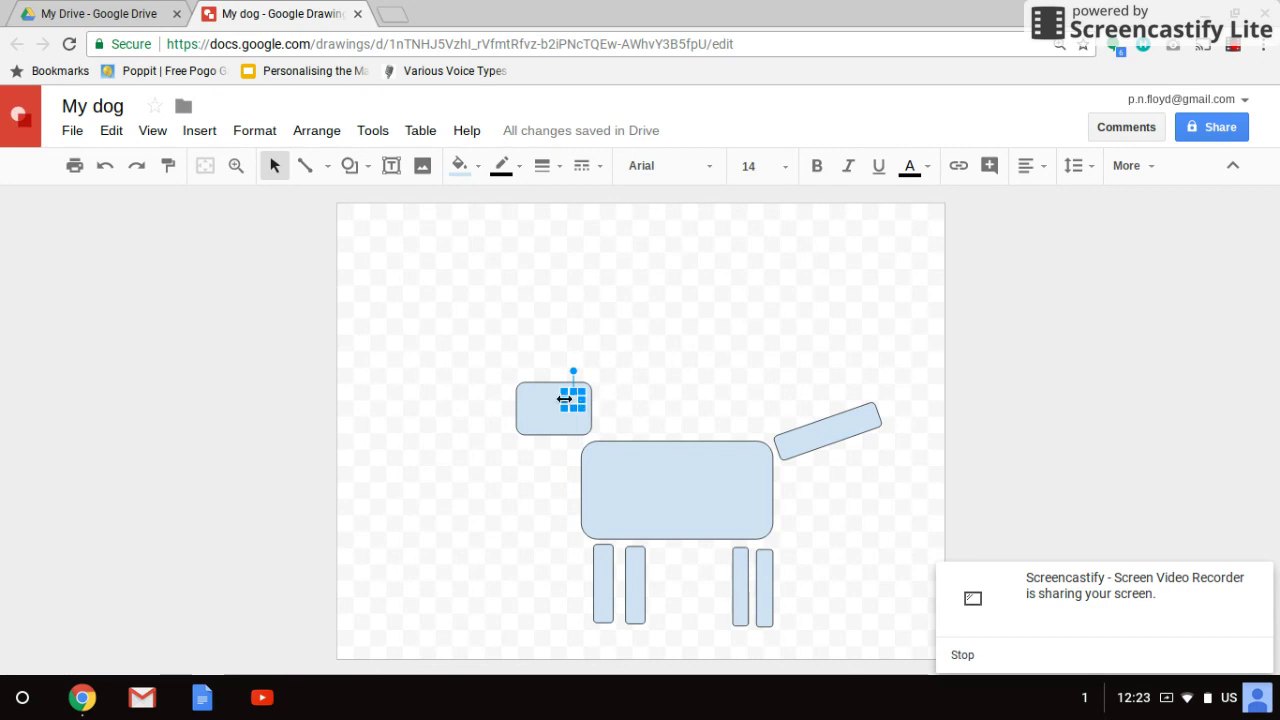
click(459, 168)
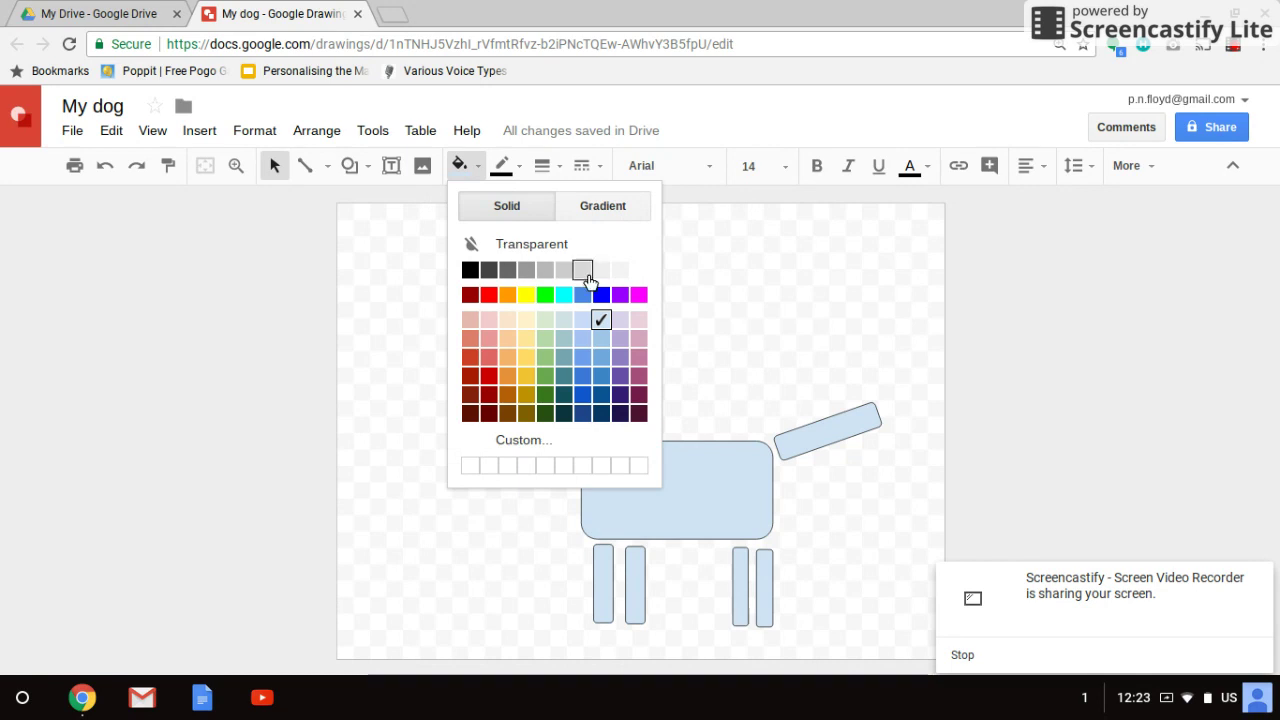
click(640, 272)
click(640, 269)
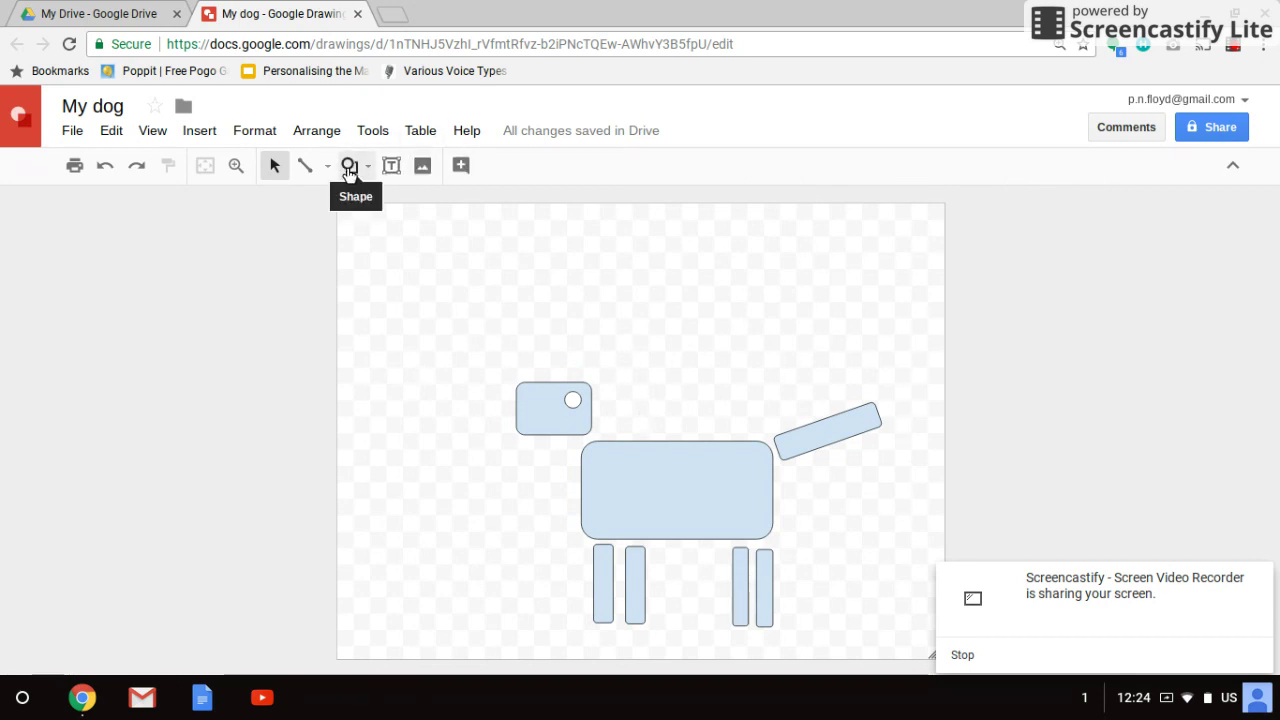
Draw two small narrow triangles side by side on top of the head, above the eye, as the ears.
click(349, 167)
mouse_move(420, 205)
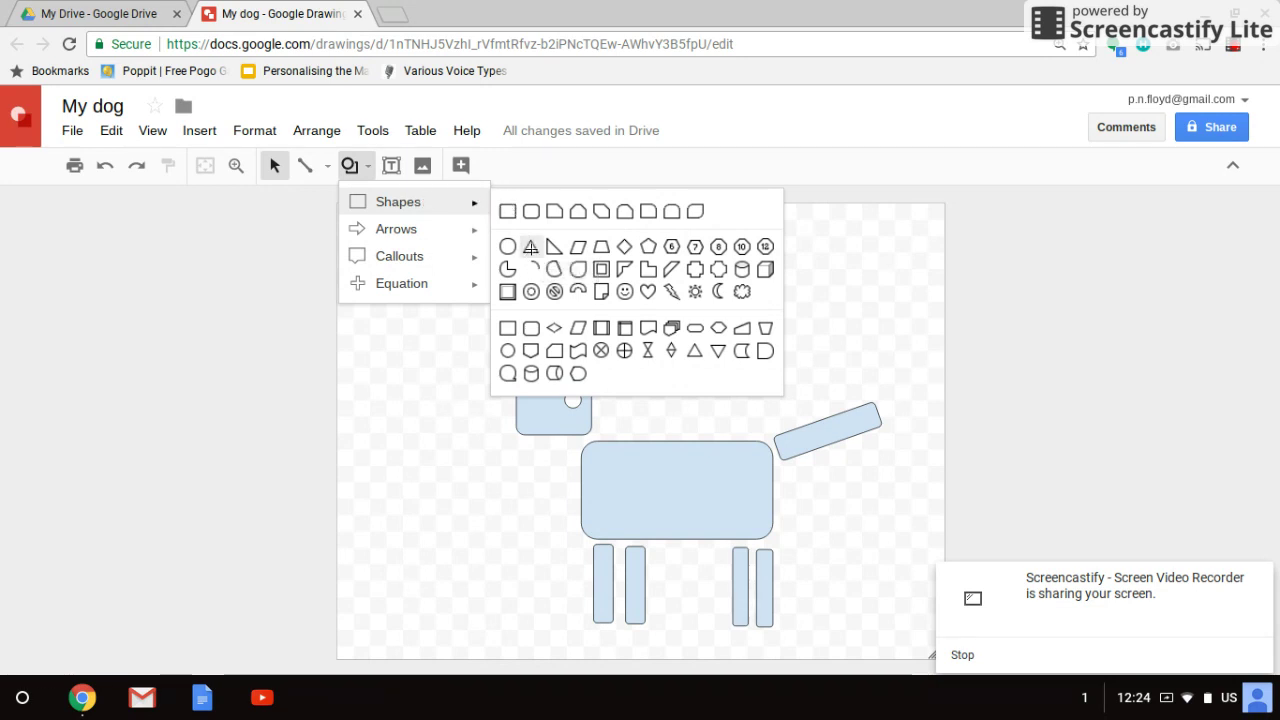
click(531, 250)
drag(571, 380, 586, 362)
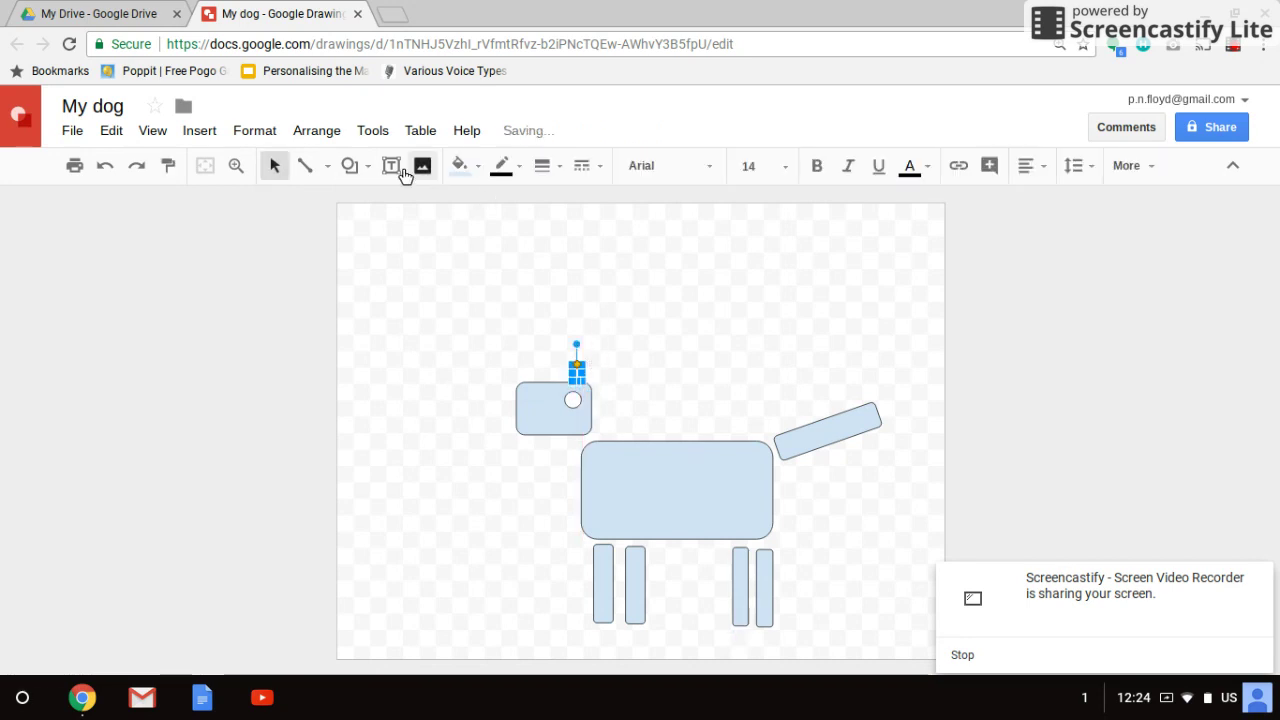
click(354, 167)
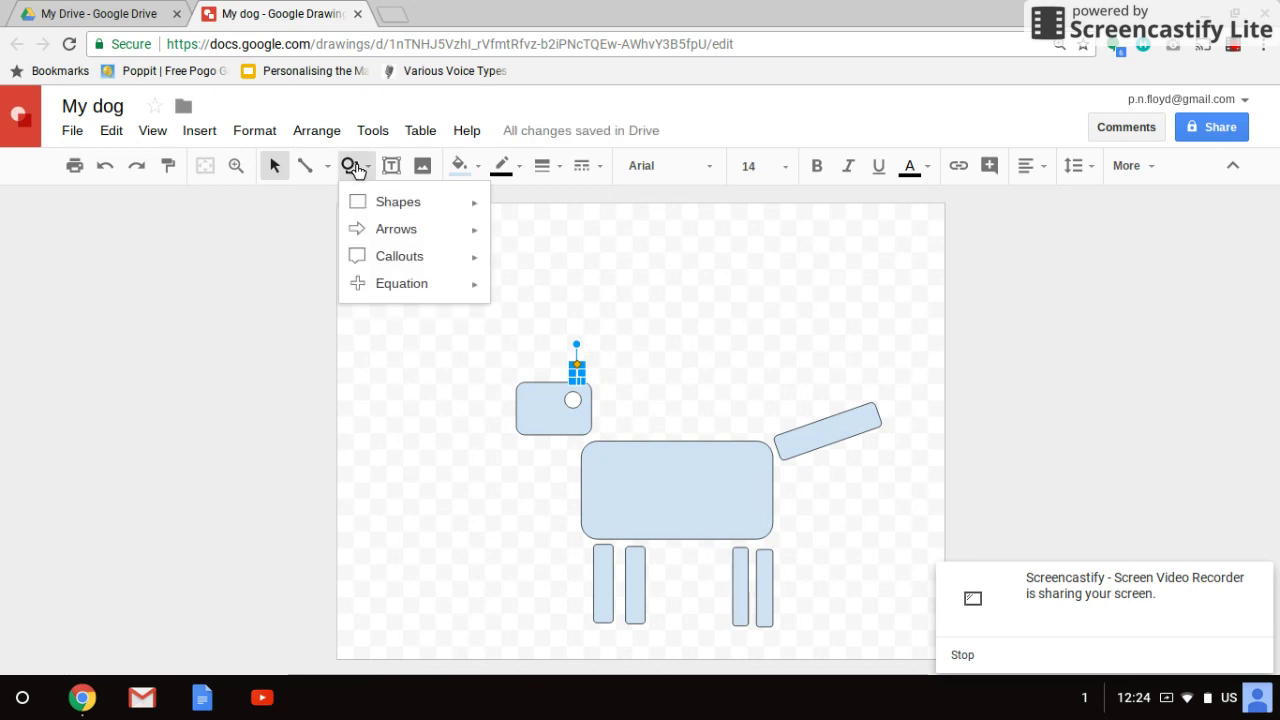
mouse_move(455, 207)
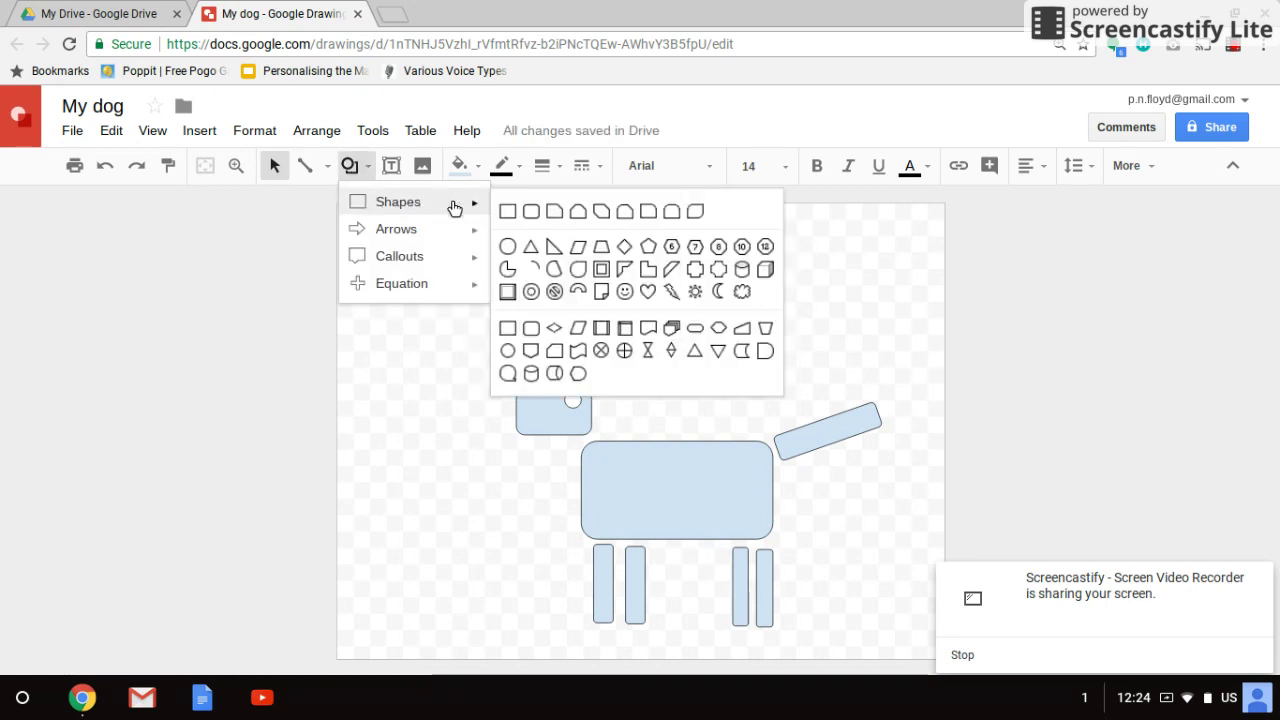
click(531, 247)
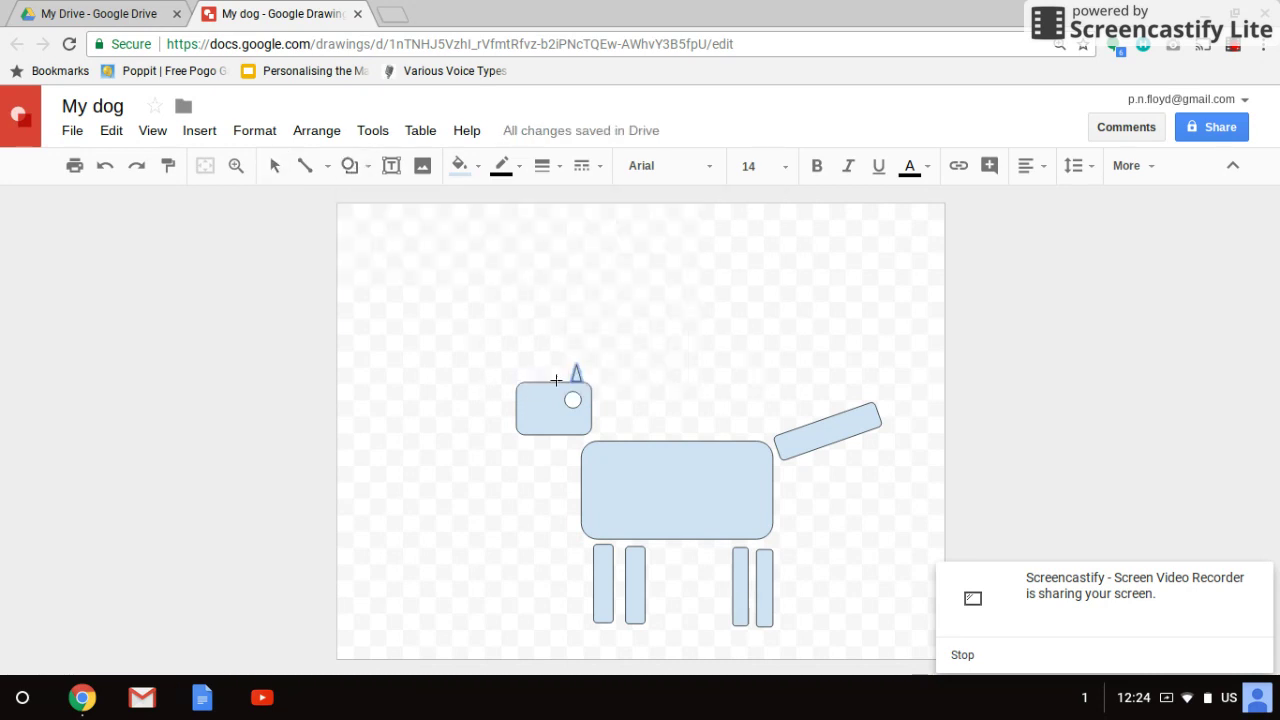
mouse_move(561, 373)
mouse_down()
mouse_move(568, 385)
mouse_move(566, 366)
mouse_up()
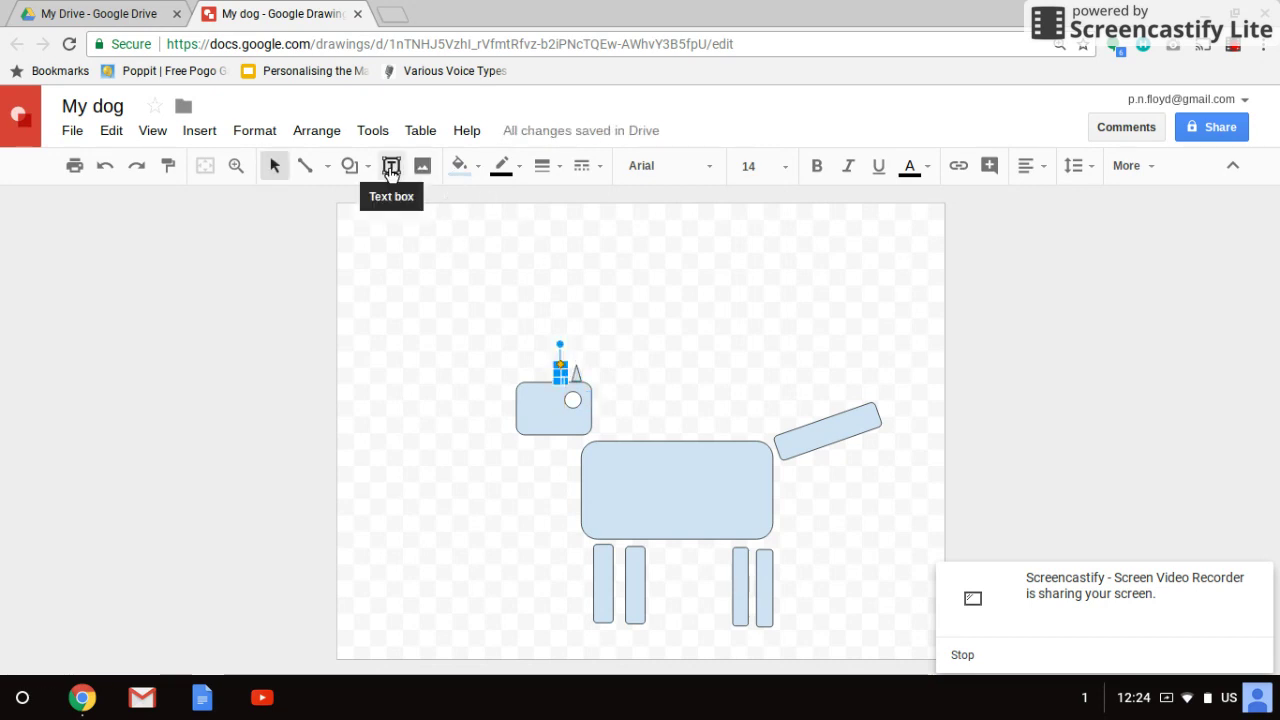
Scribble a short curved smile from the head's left edge across its lower part as the mouth, and deselect it.
click(328, 170)
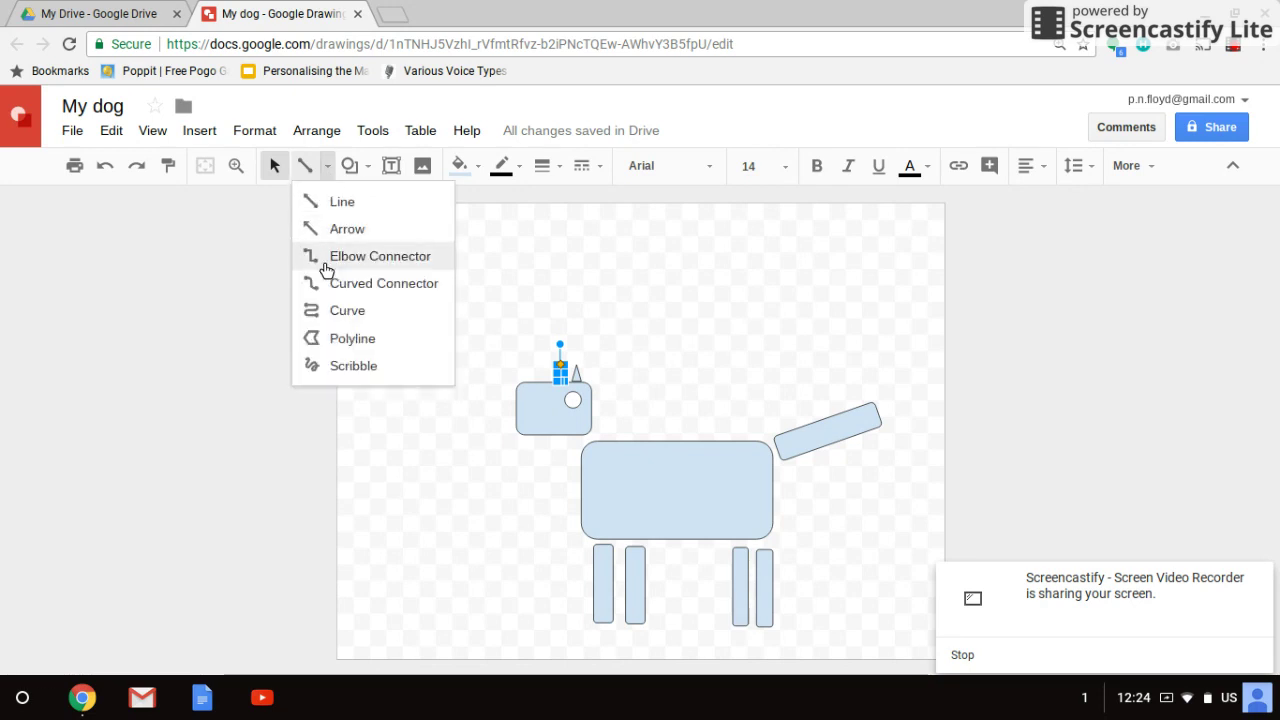
click(352, 367)
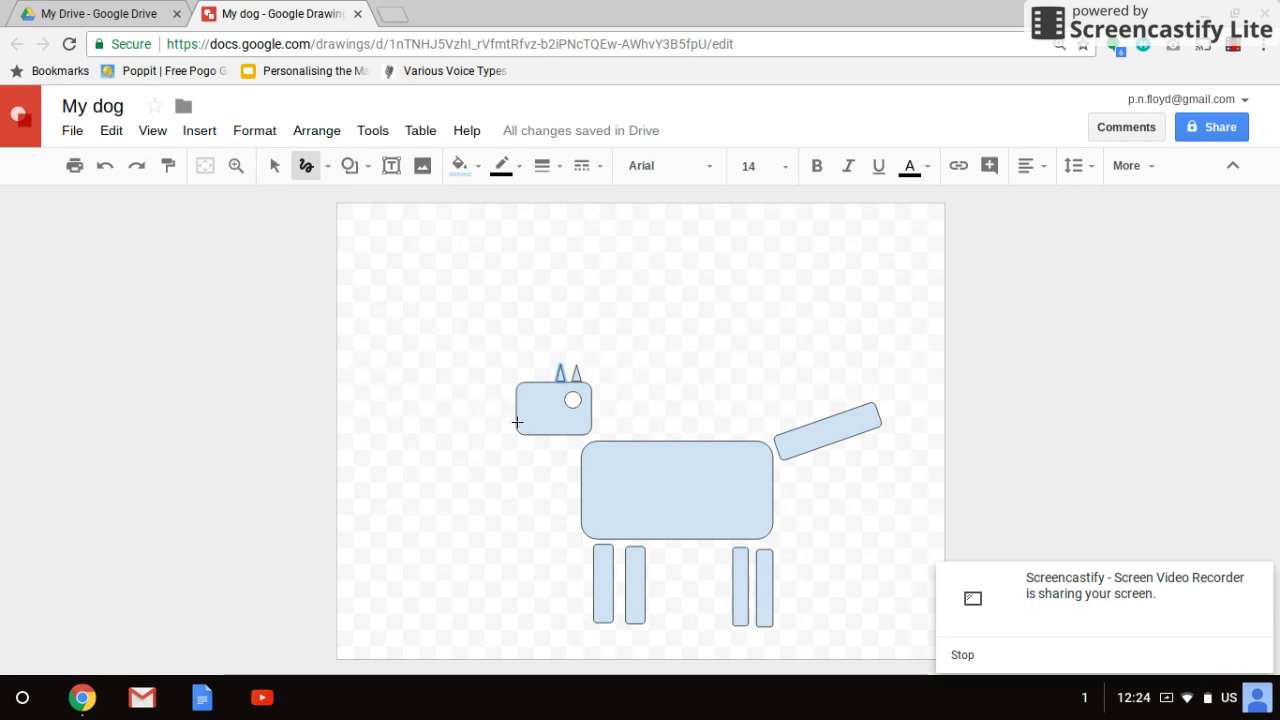
drag(530, 424, 553, 419)
click(274, 165)
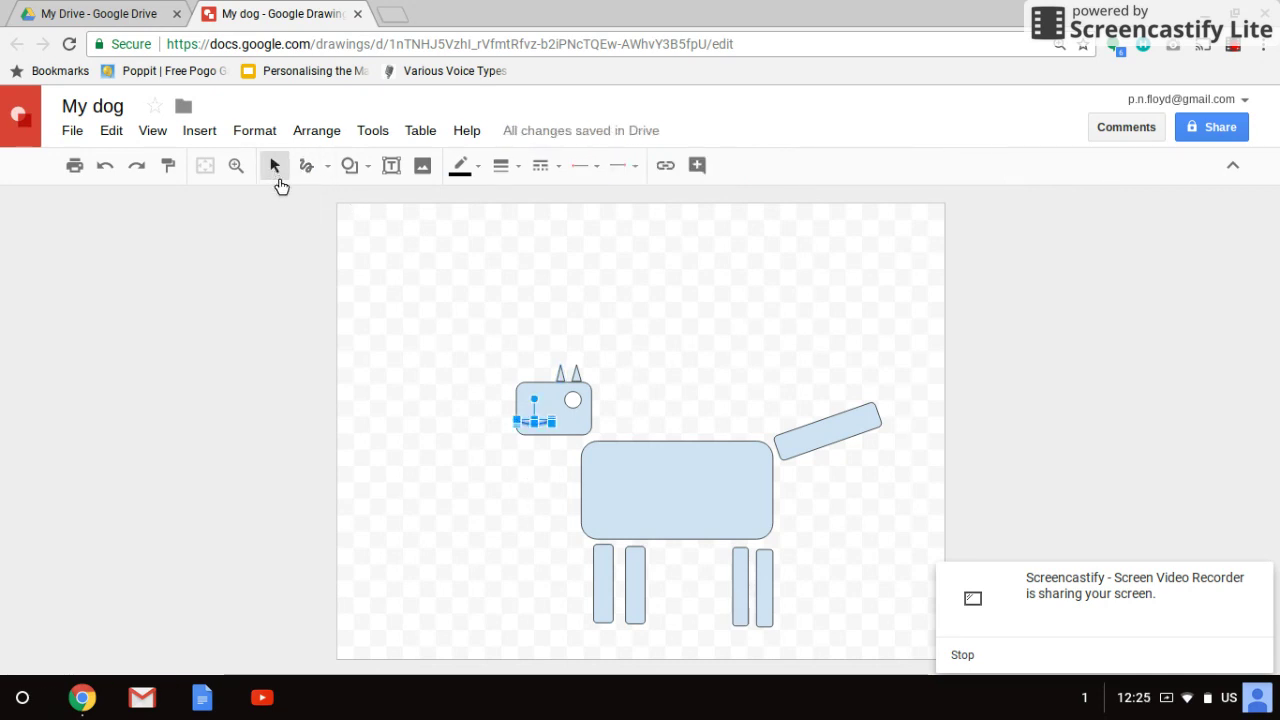
click(393, 252)
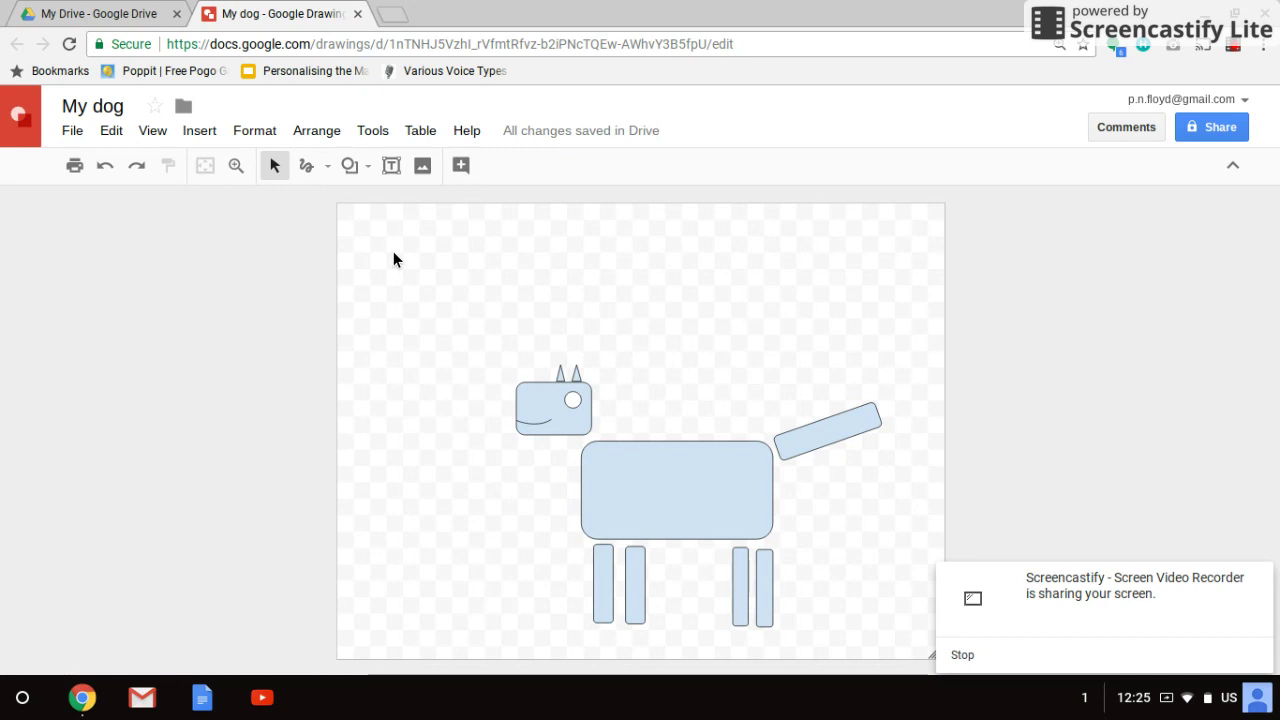